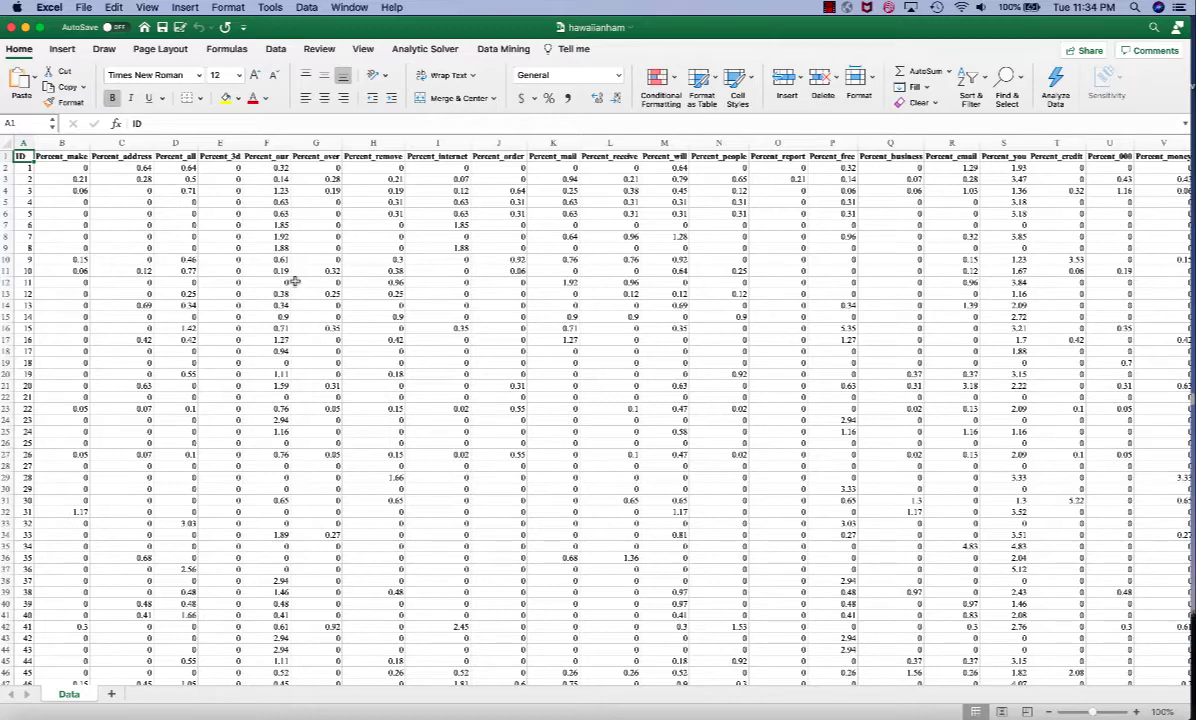
- Scroll the Data sheet right to columns AD–AZ, showing Spam and StandardPartition
{"action": "scroll", "coordinate": [625, 337], "scroll_direction": "right", "scroll_amount": 15}
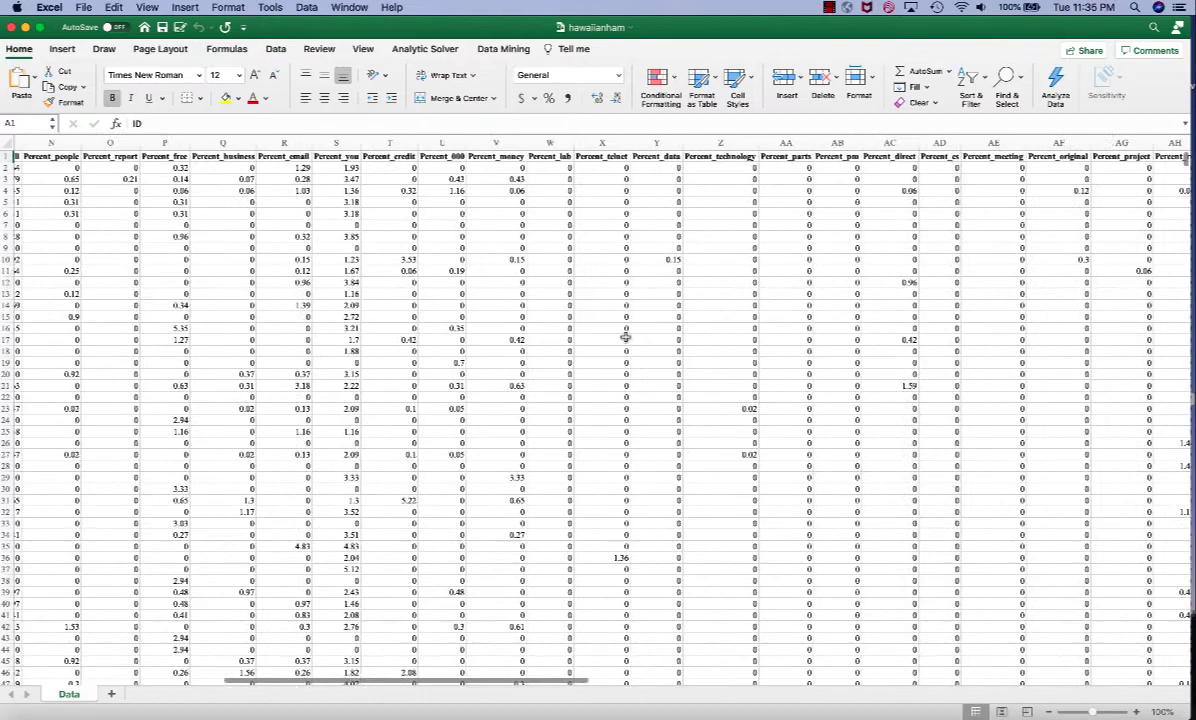
{"action": "scroll", "coordinate": [625, 337], "scroll_direction": "right", "scroll_amount": 10}
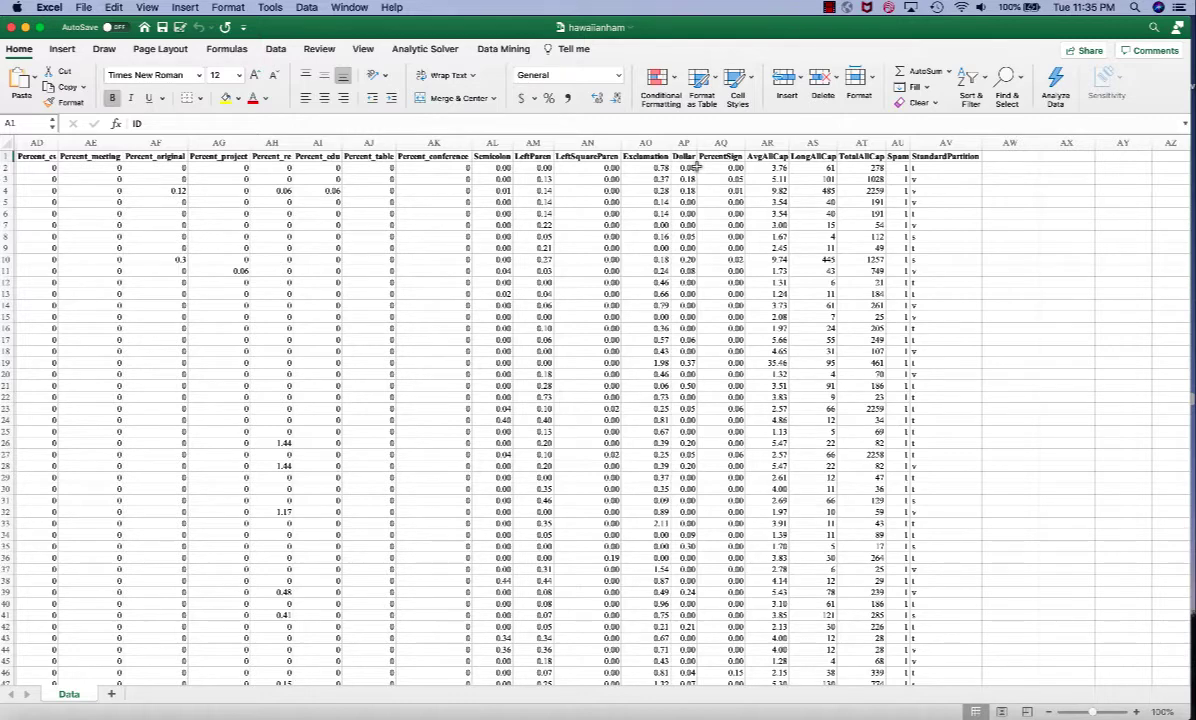
{"action": "left_click", "coordinate": [895, 157]}
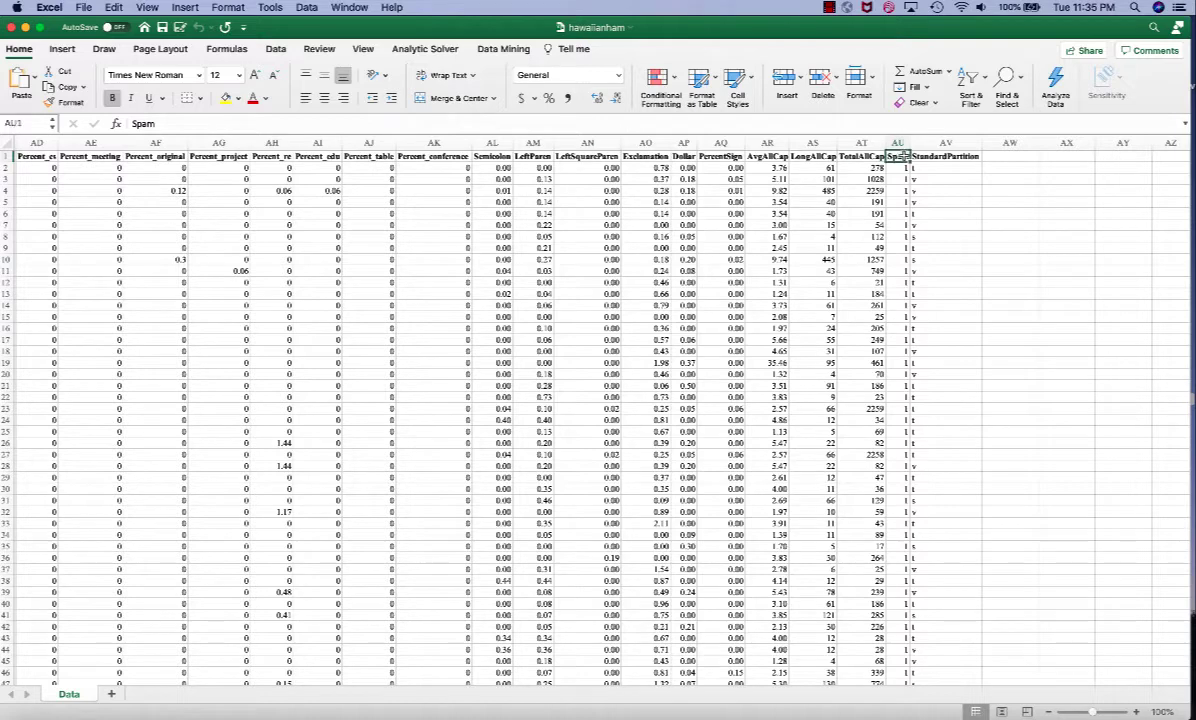
{"action": "left_click", "coordinate": [966, 158]}
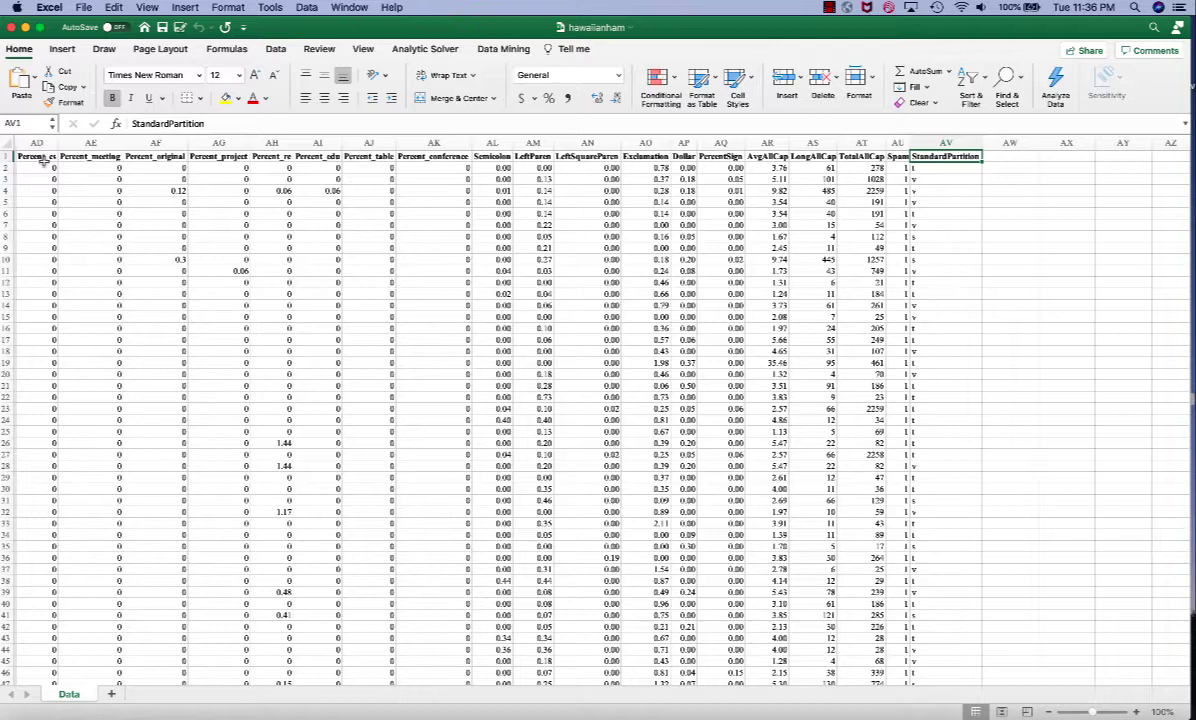
{"action": "left_click", "coordinate": [492, 157]}
{"action": "key", "text": "super+shift+Down"}
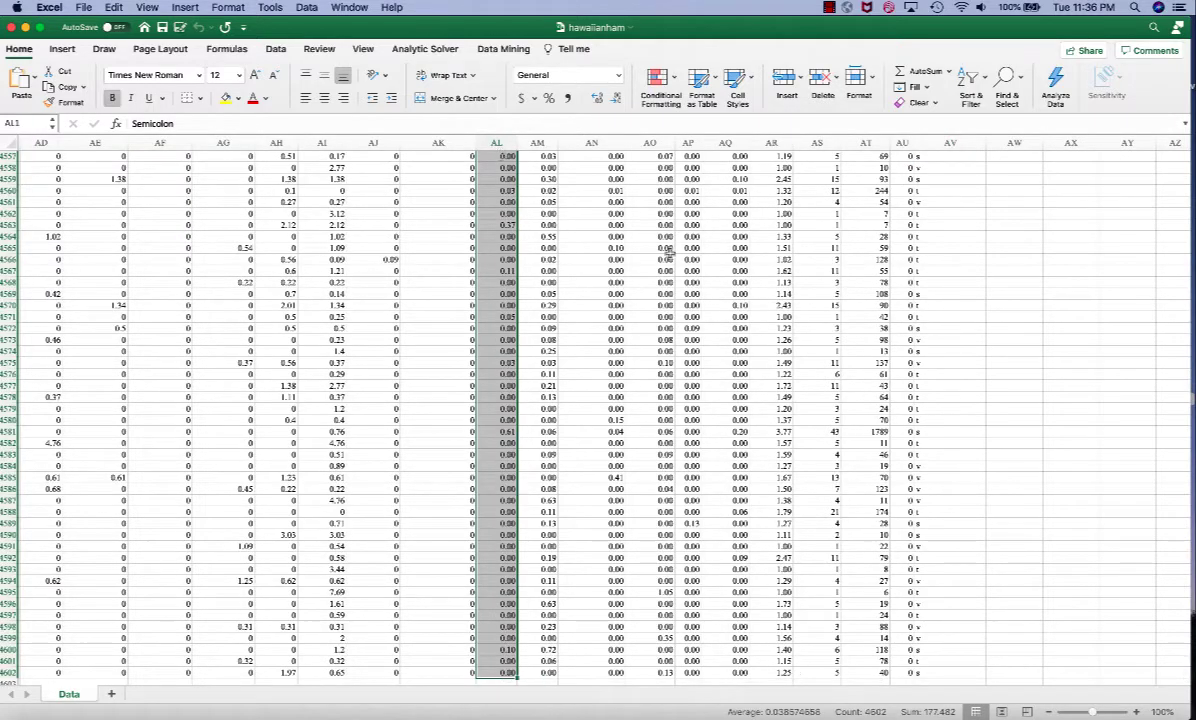
{"action": "key", "text": "super+Right"}
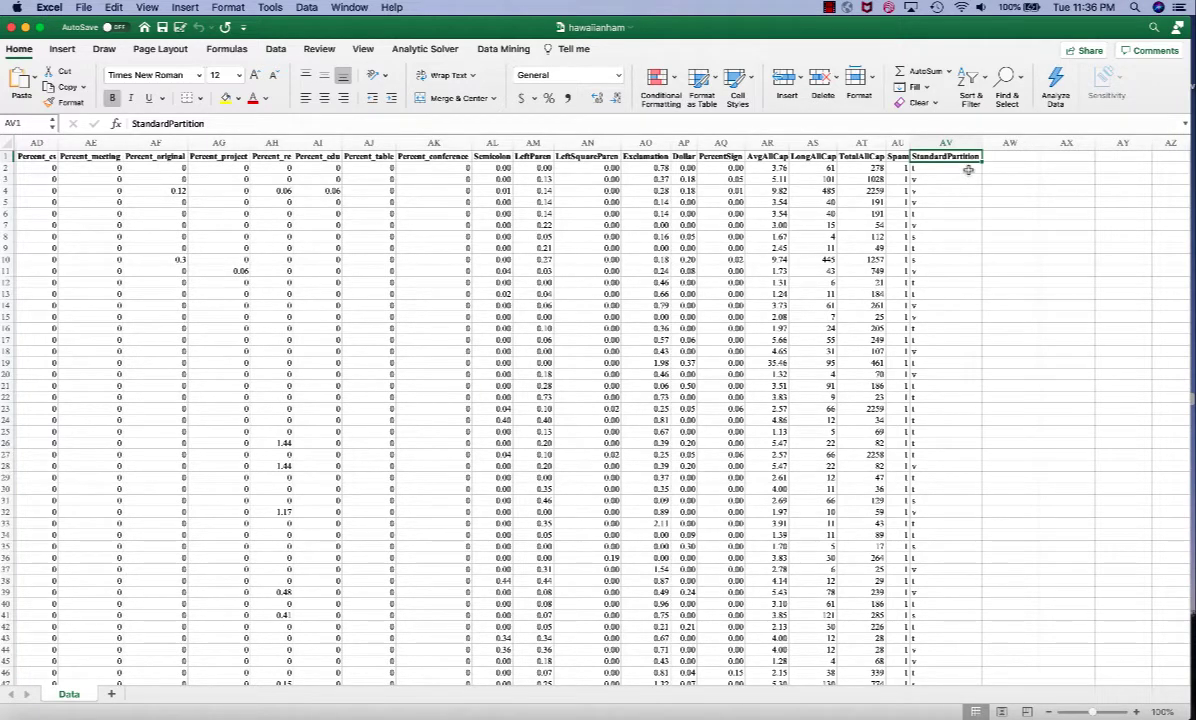
{"action": "left_click", "coordinate": [957, 179]}
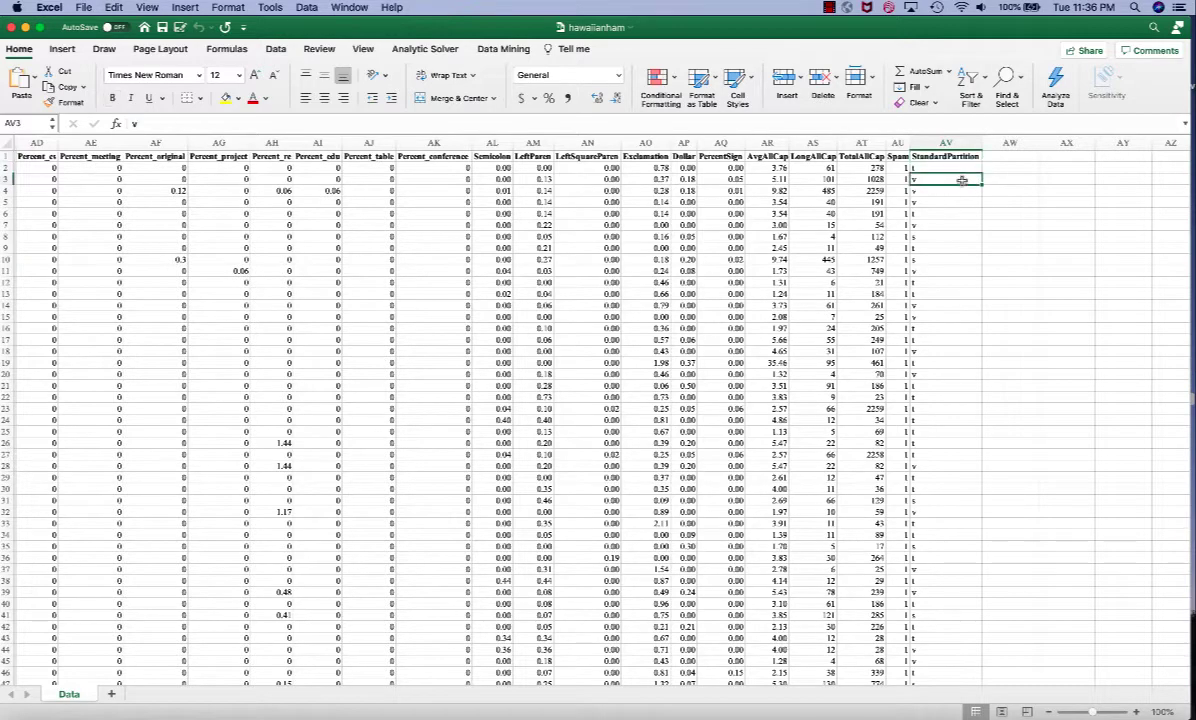
{"action": "left_click", "coordinate": [957, 234]}
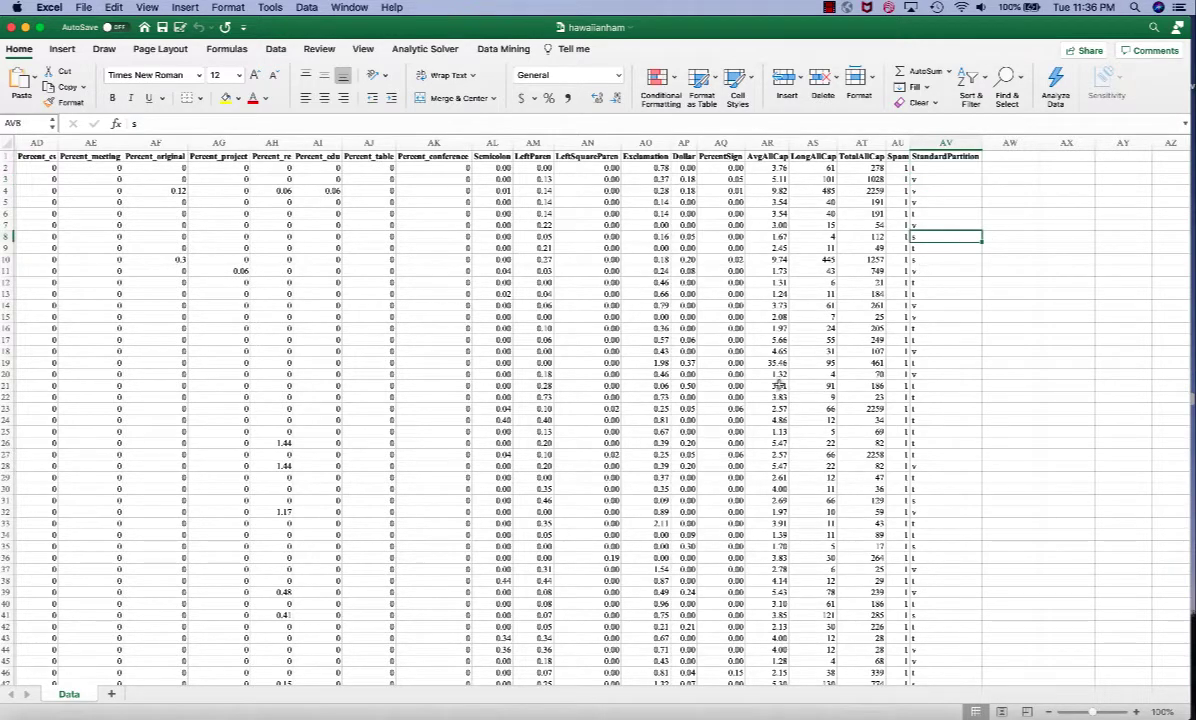
{"action": "left_click", "coordinate": [822, 329]}
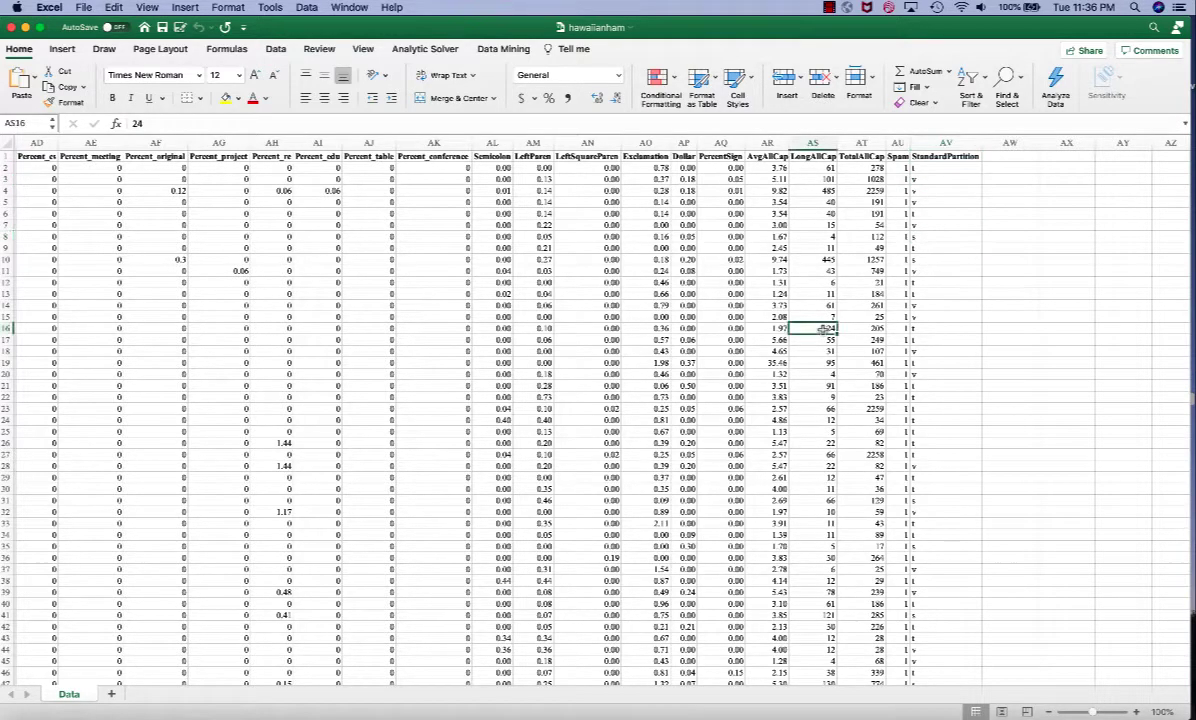
{"action": "left_click", "coordinate": [476, 156]}
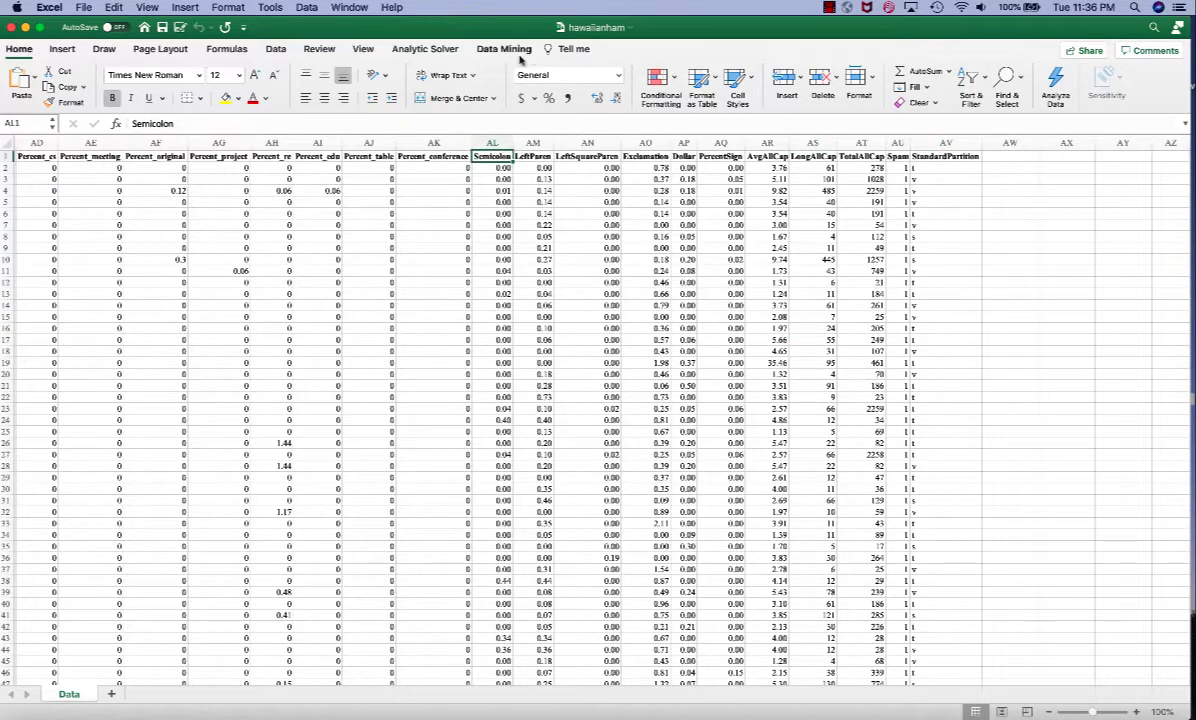
- Start a Classification Tree model from the Data Mining Classify menu
{"action": "left_click", "coordinate": [477, 50]}
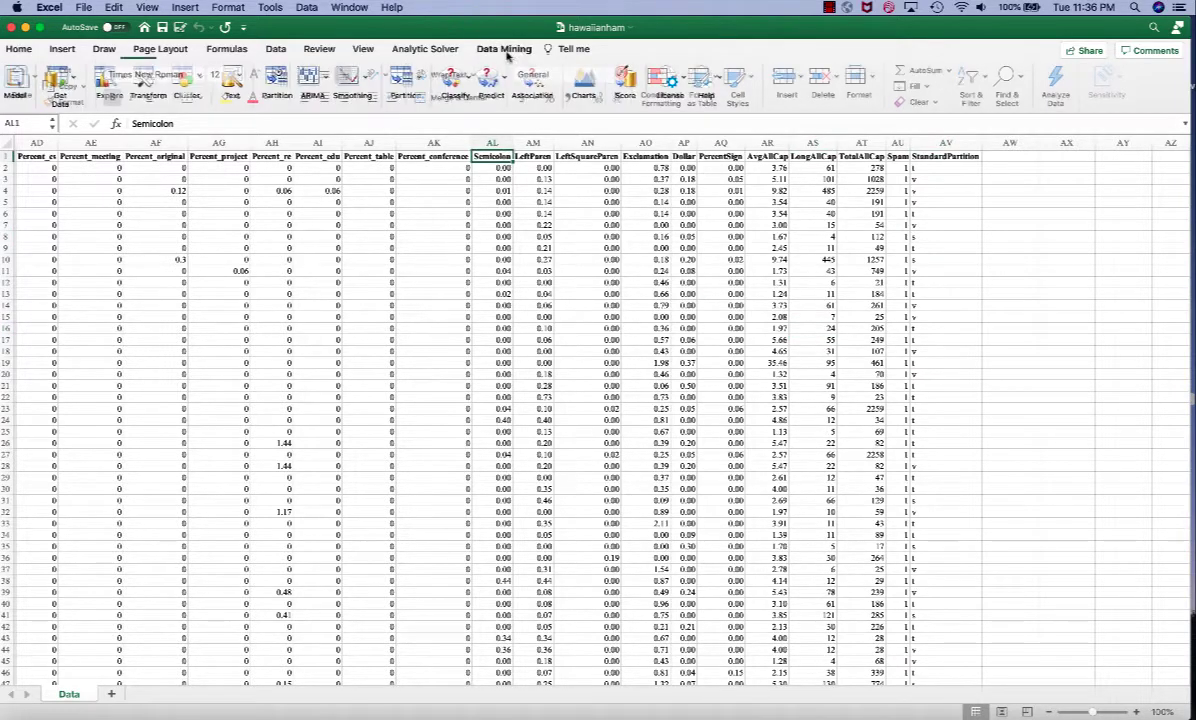
{"action": "left_click", "coordinate": [467, 83]}
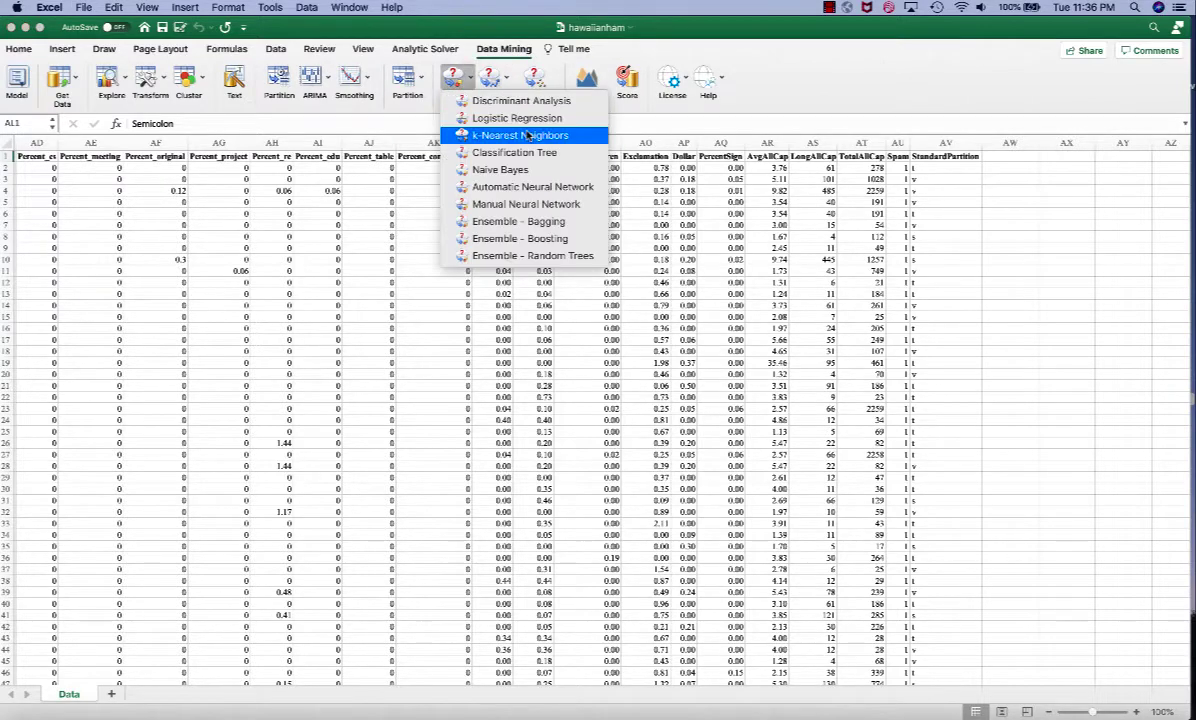
{"action": "left_click", "coordinate": [547, 158]}
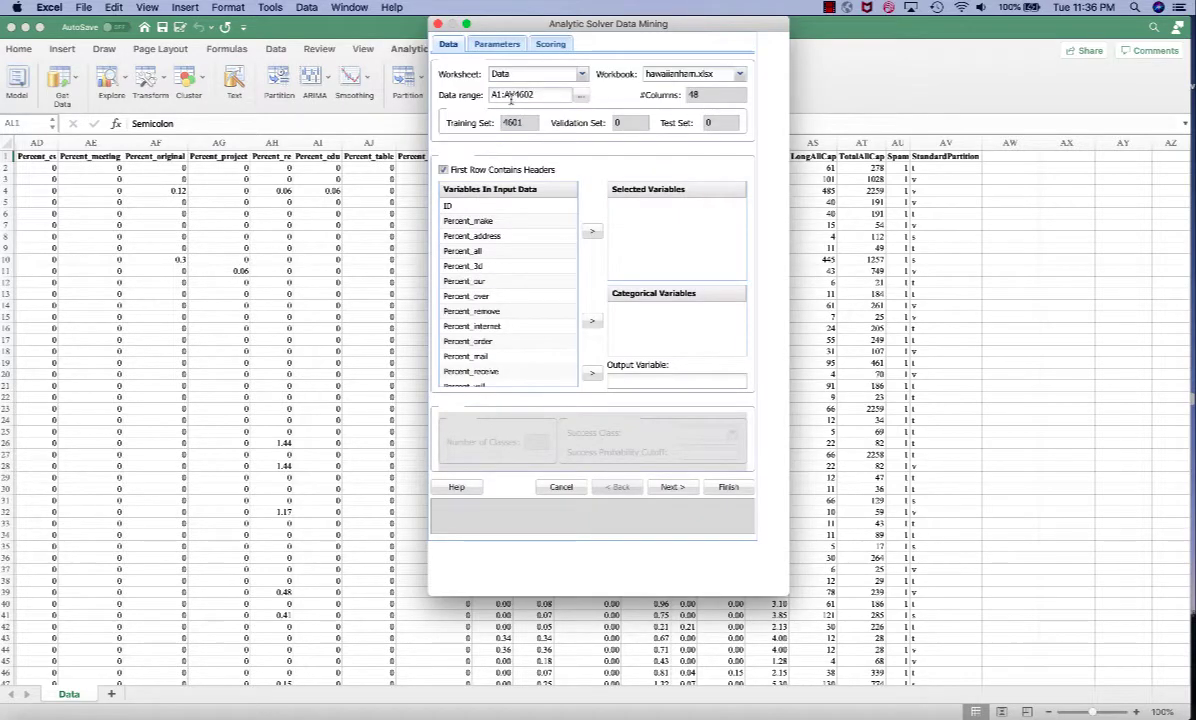
{"action": "mouse_move", "coordinate": [540, 94]}
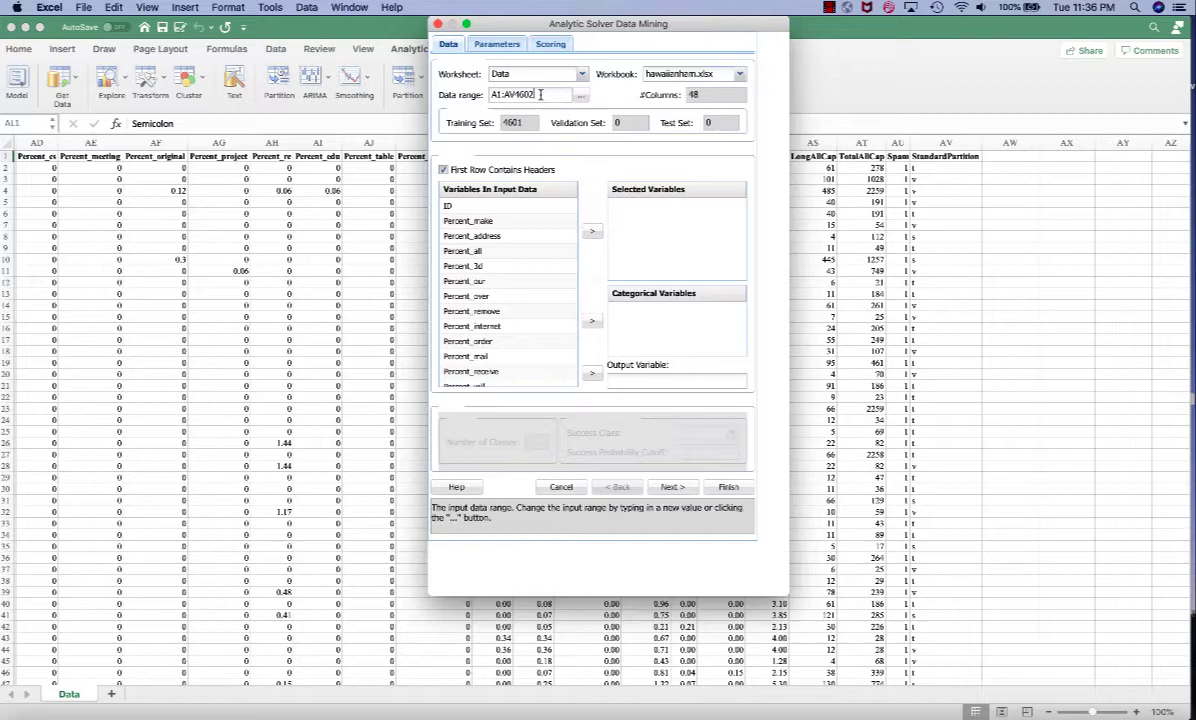
{"action": "left_click_drag", "start_coordinate": [495, 22], "coordinate": [242, 173]}
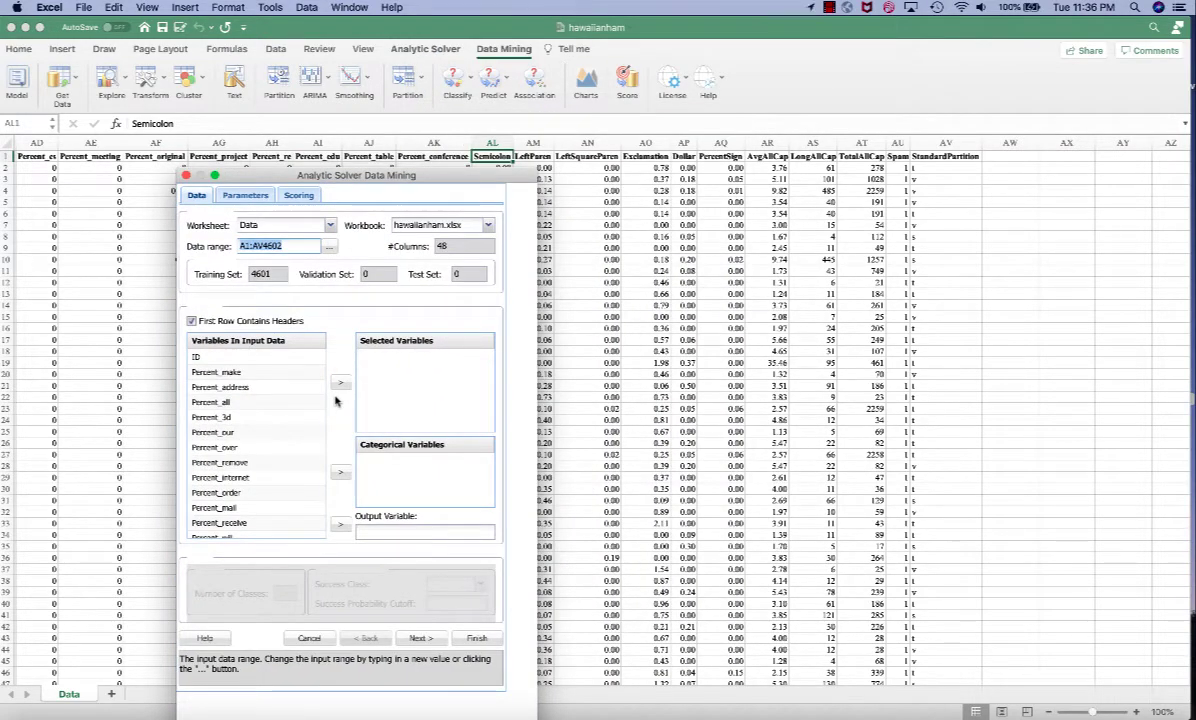
- Set data range AL1:AV4602, inputs Semicolon through TotalAllCap, and Spam as output
{"action": "type", "text": "AL1:"}
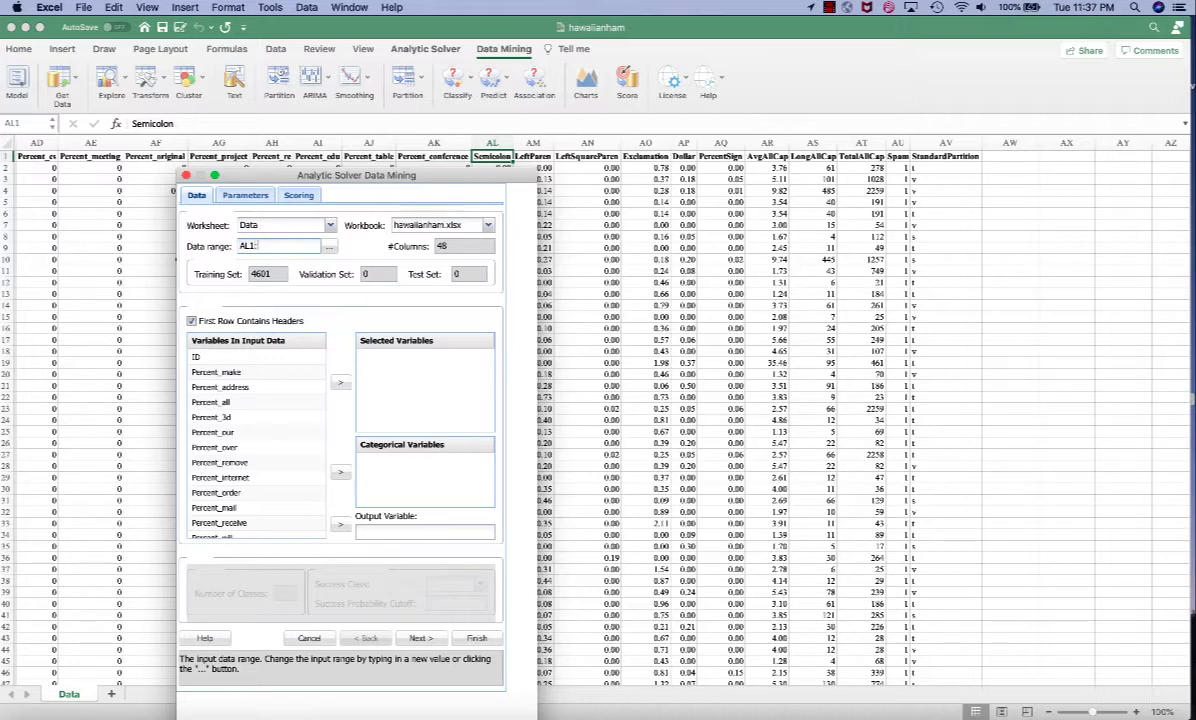
{"action": "type", "text": "AV4602"}
{"action": "left_click", "coordinate": [269, 408]}
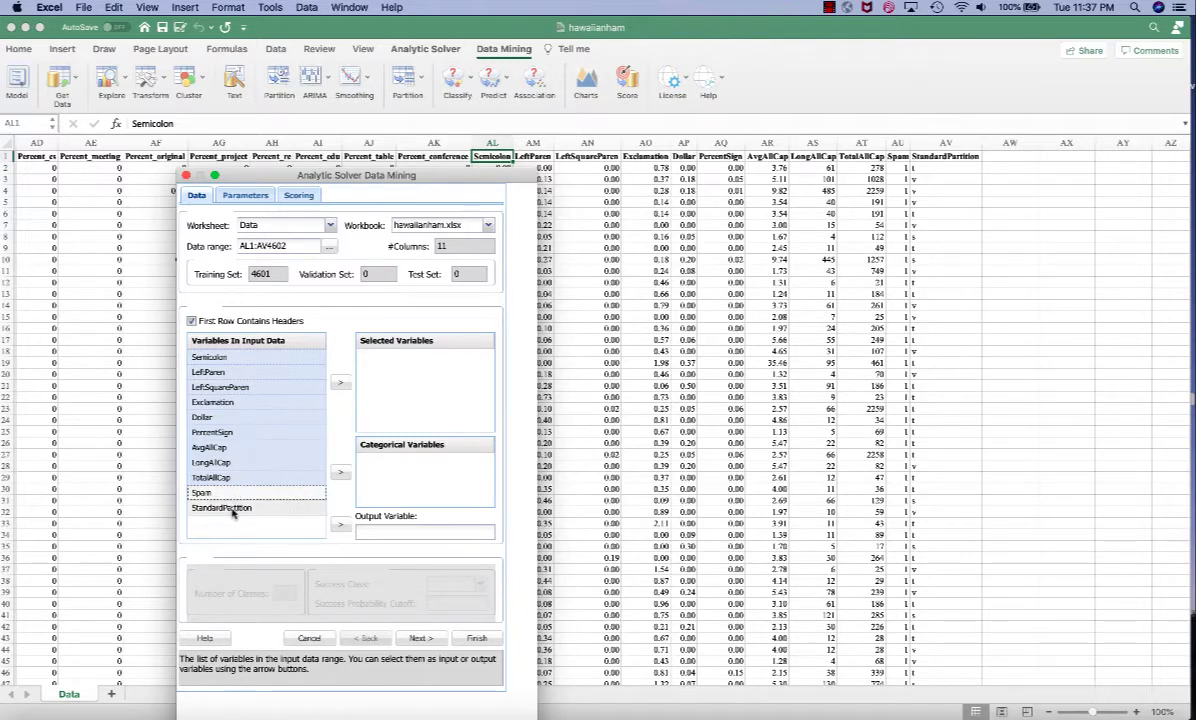
{"action": "left_click", "coordinate": [340, 382]}
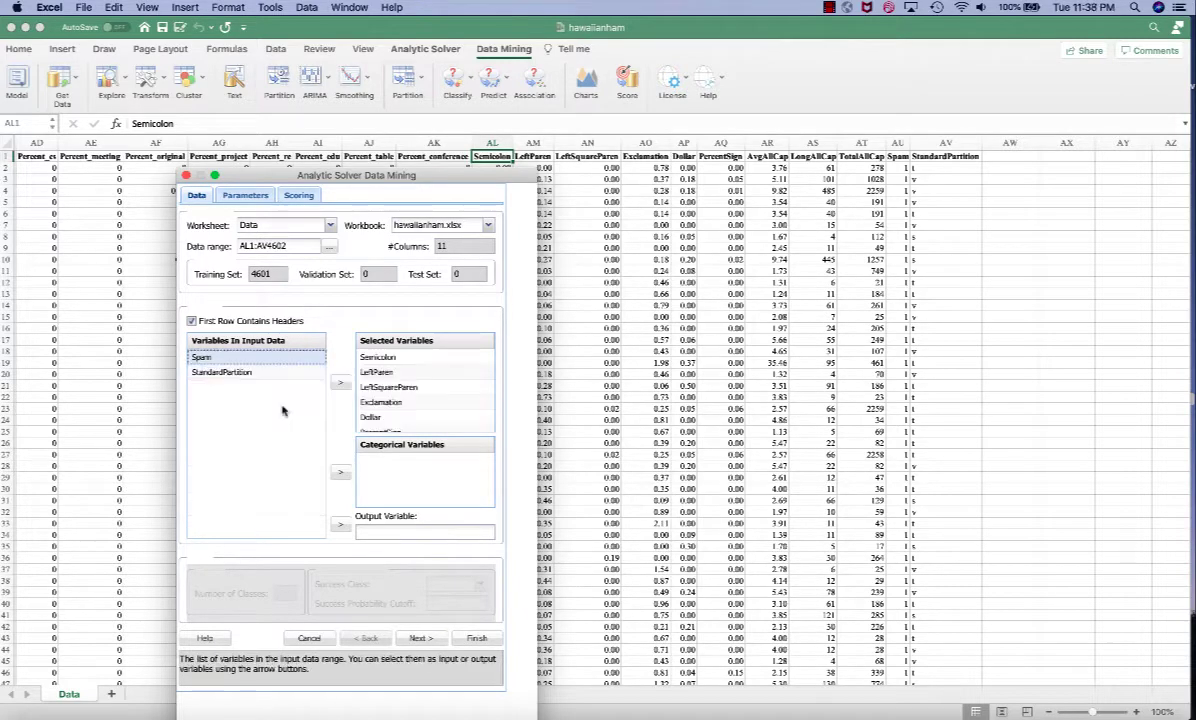
{"action": "left_click", "coordinate": [340, 526]}
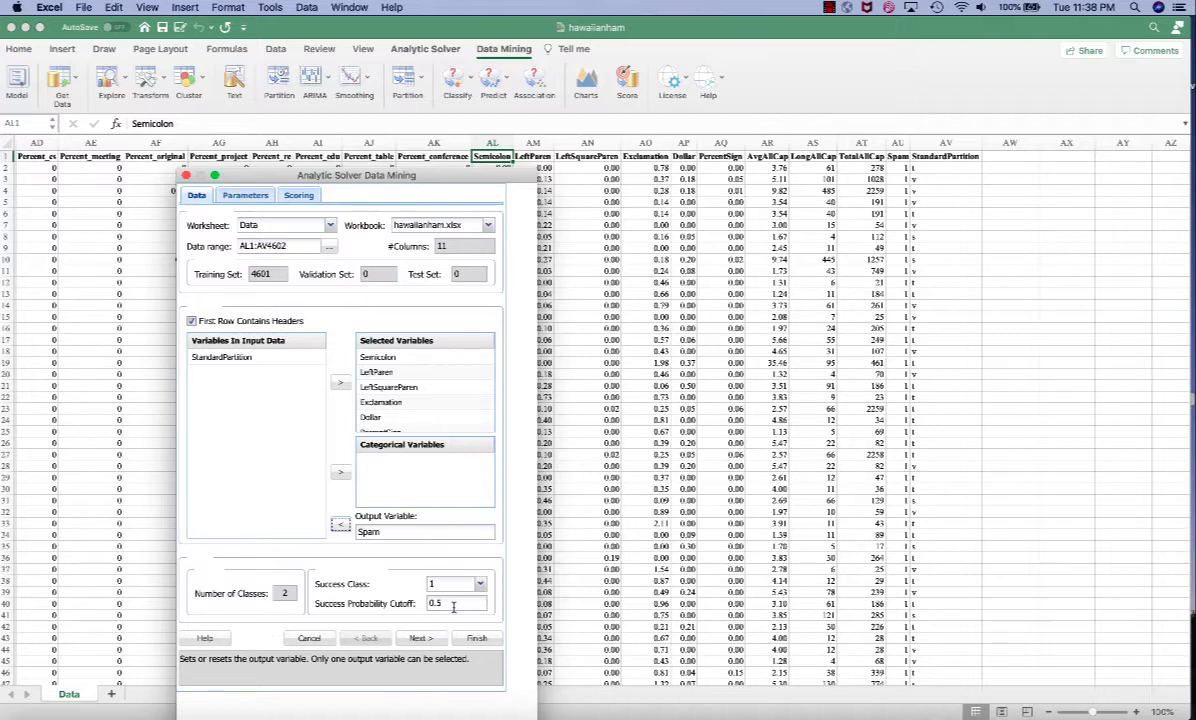
- Partition the data by the StandardPartition column and limit terminal nodes to 231 records
{"action": "left_click", "coordinate": [420, 637]}
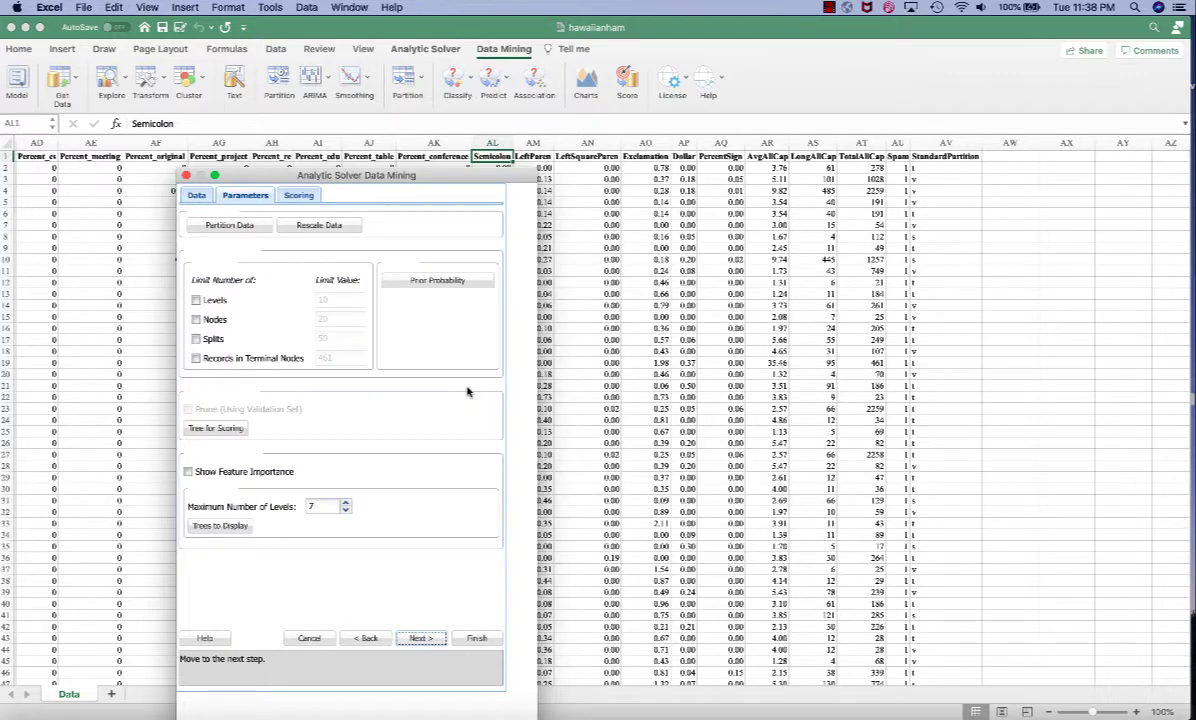
{"action": "left_click", "coordinate": [228, 227]}
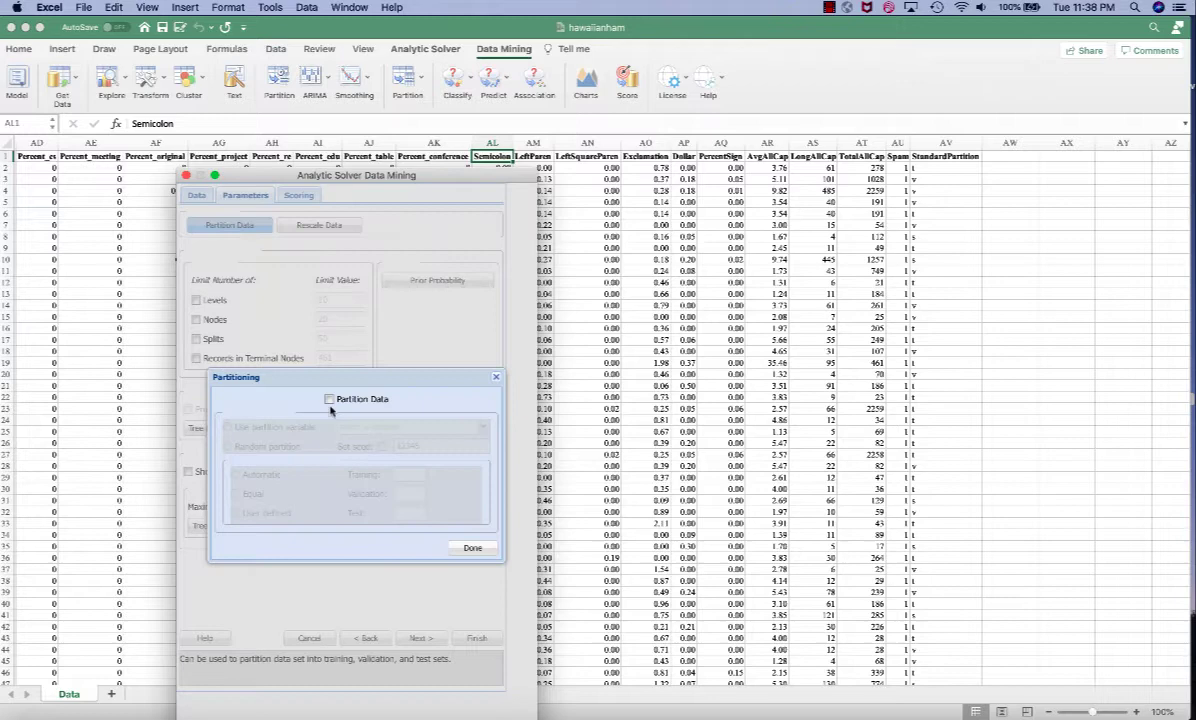
{"action": "left_click", "coordinate": [329, 399]}
{"action": "left_click", "coordinate": [228, 427]}
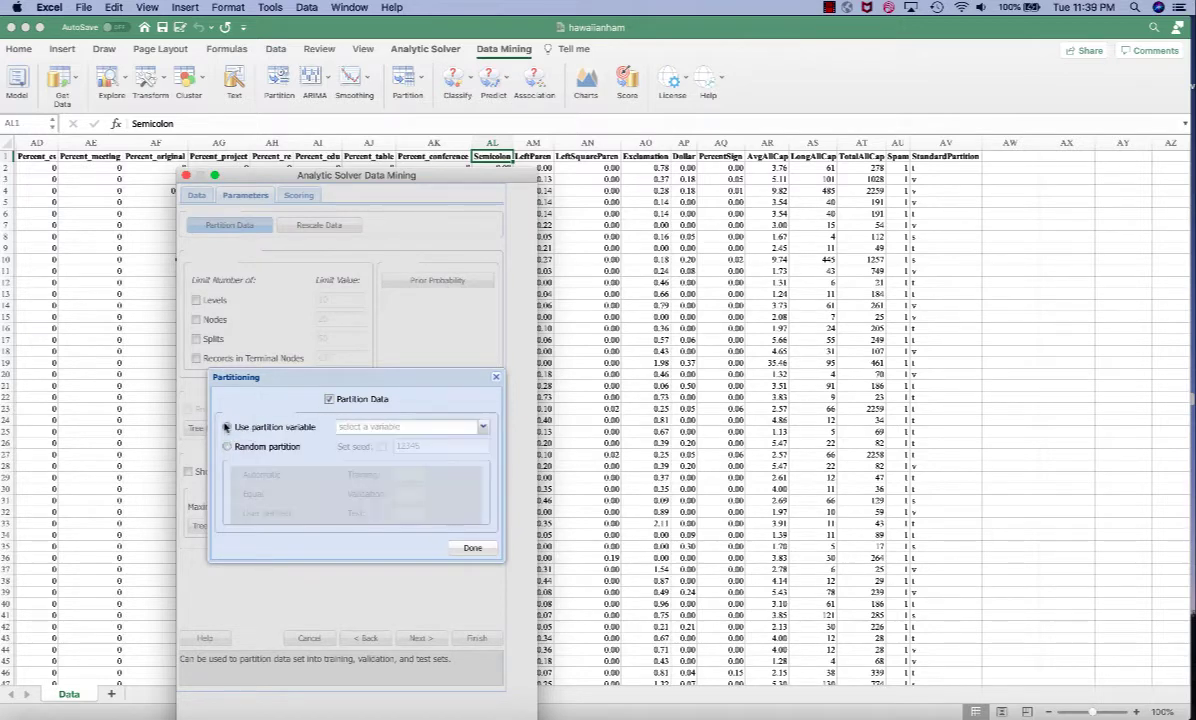
{"action": "left_click", "coordinate": [390, 427]}
{"action": "left_click", "coordinate": [400, 443]}
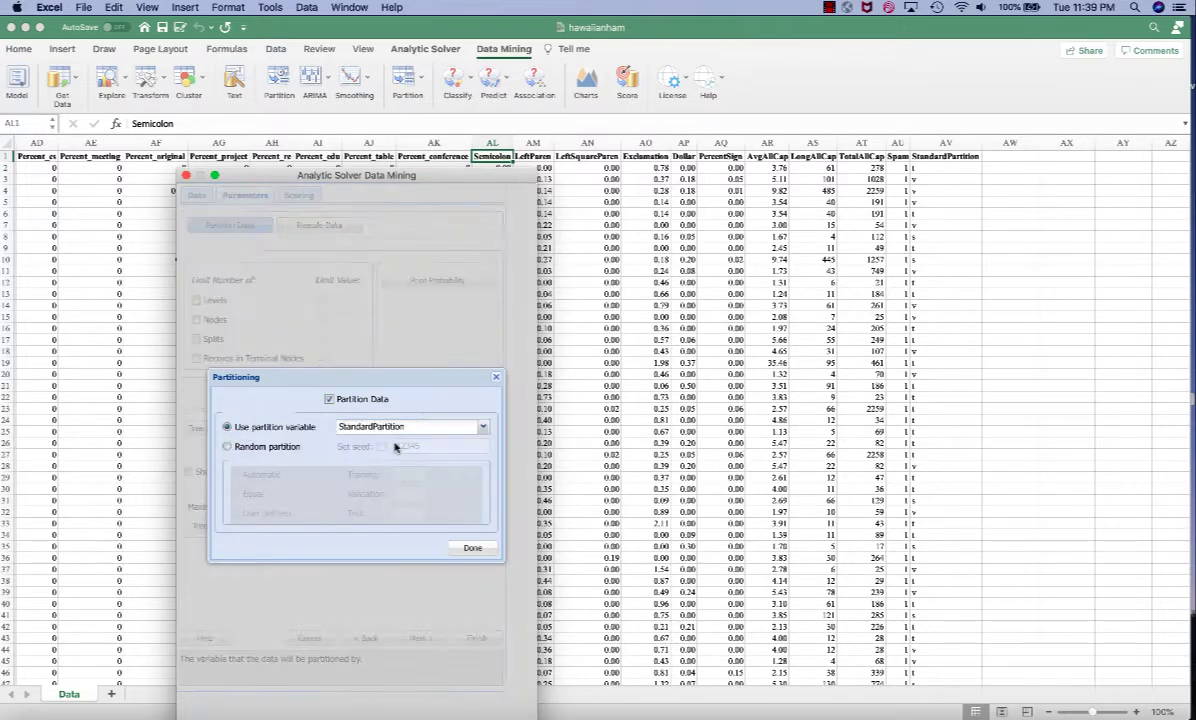
{"action": "left_click", "coordinate": [471, 547]}
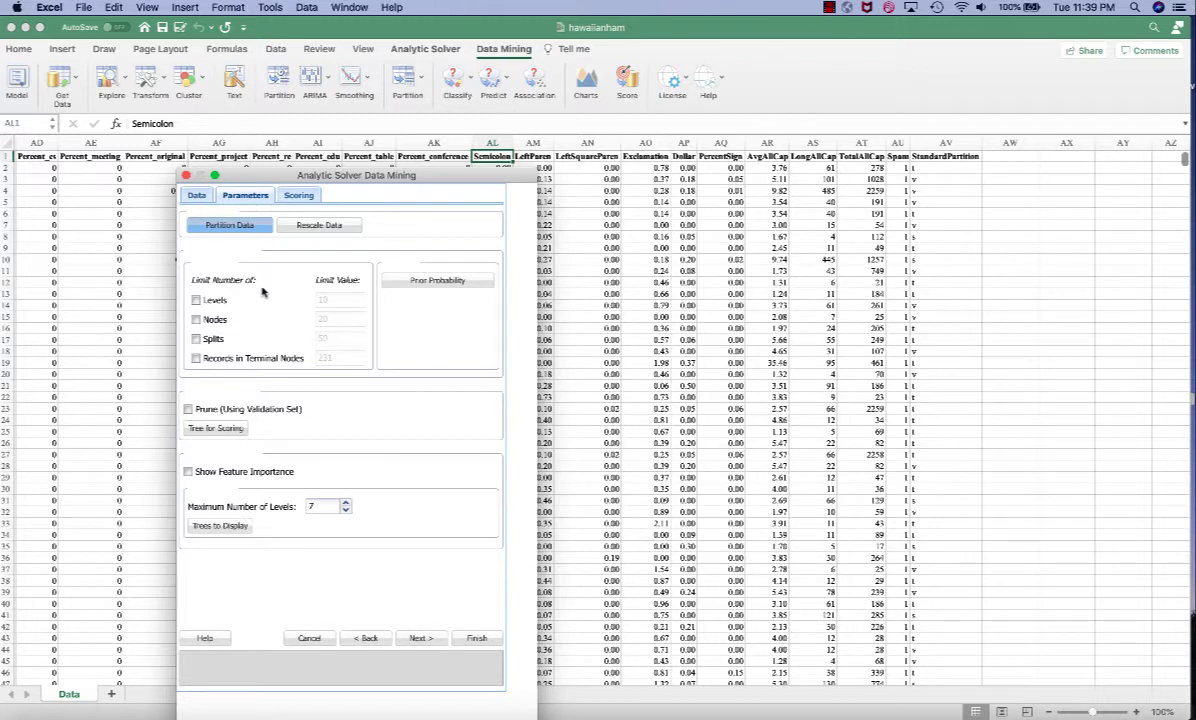
{"action": "left_click", "coordinate": [196, 358]}
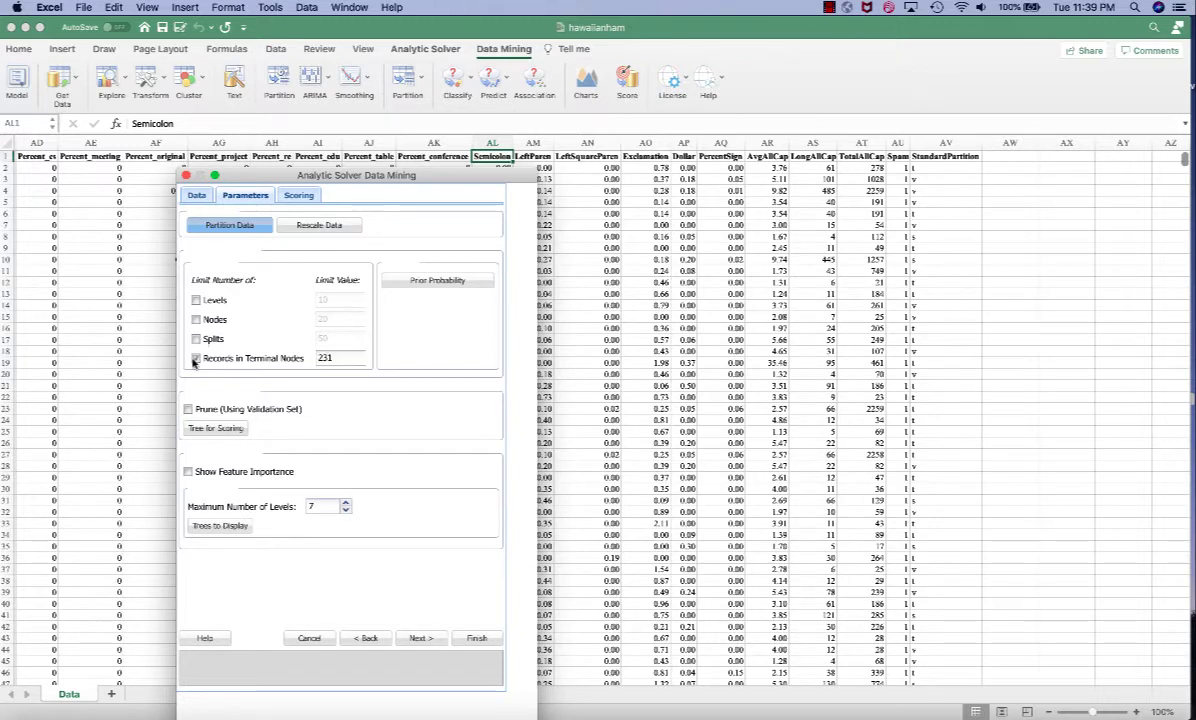
{"action": "left_click", "coordinate": [350, 357]}
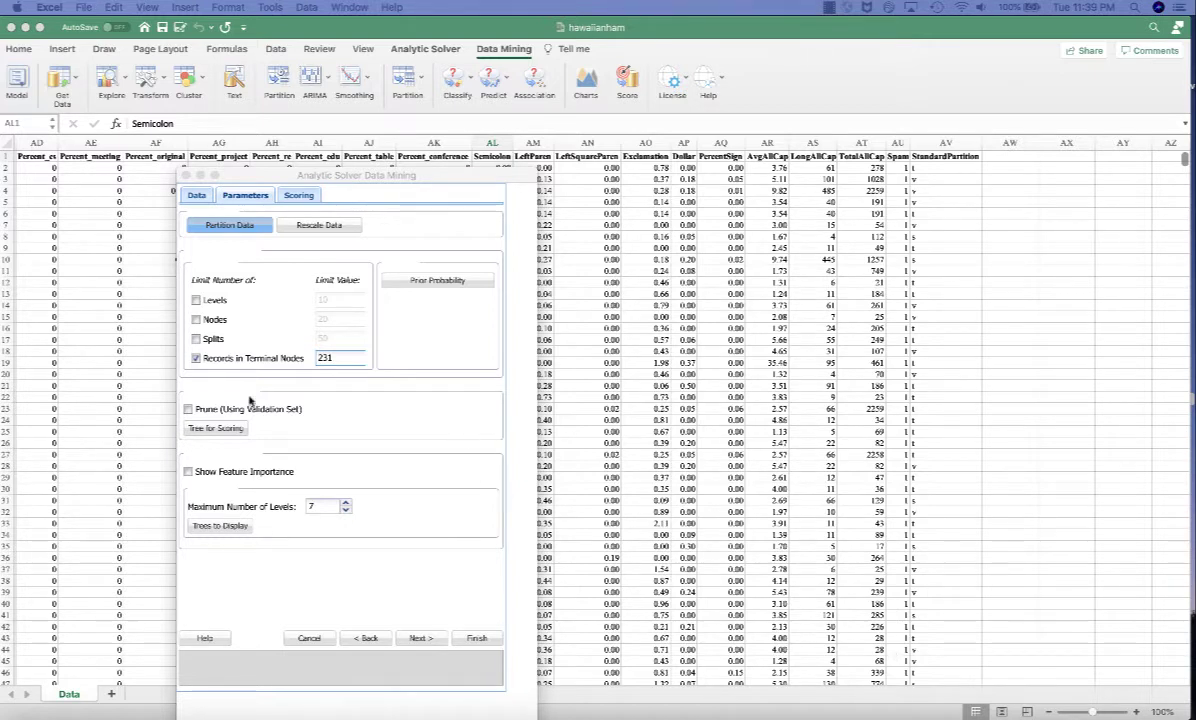
- Prune using the validation set and score with the Best Pruned tree
{"action": "left_click", "coordinate": [188, 410]}
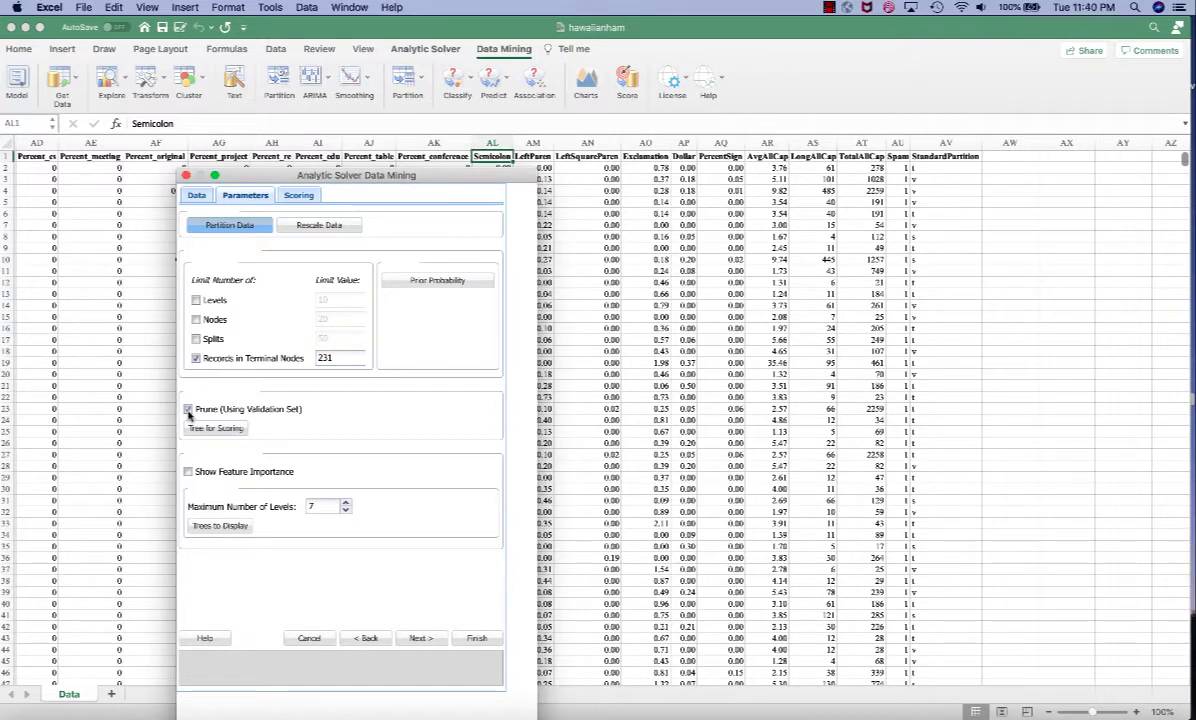
{"action": "left_click", "coordinate": [224, 436]}
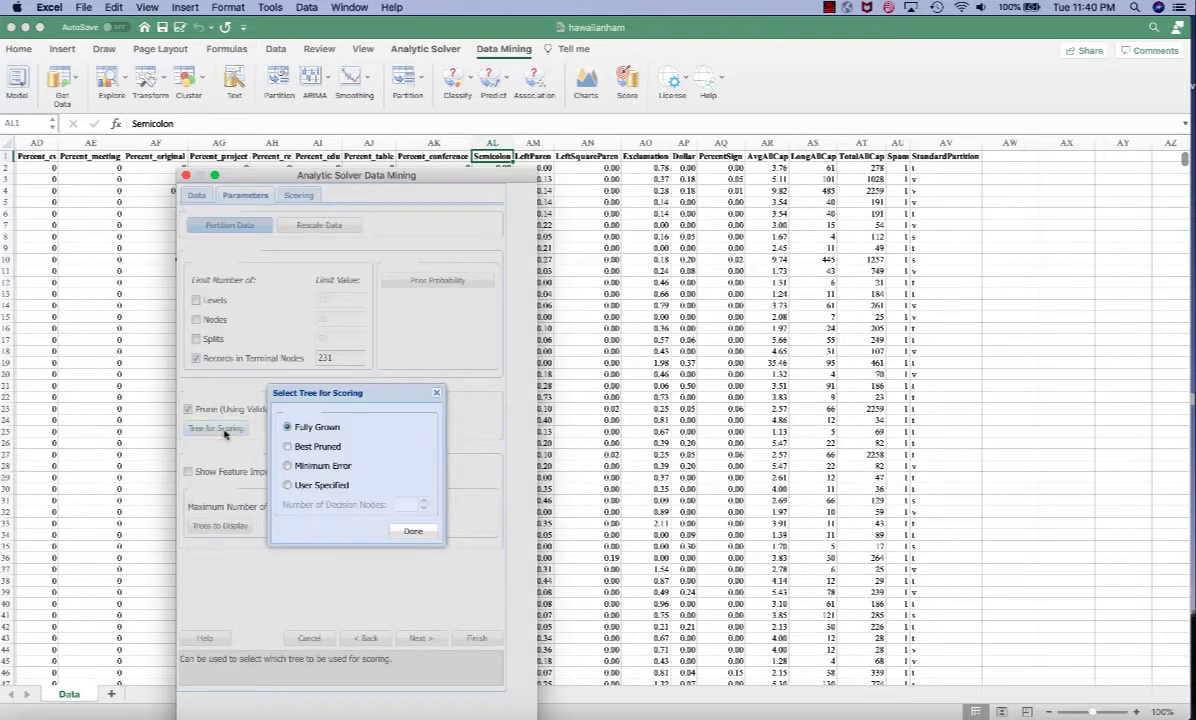
{"action": "left_click", "coordinate": [334, 447]}
{"action": "left_click", "coordinate": [413, 531]}
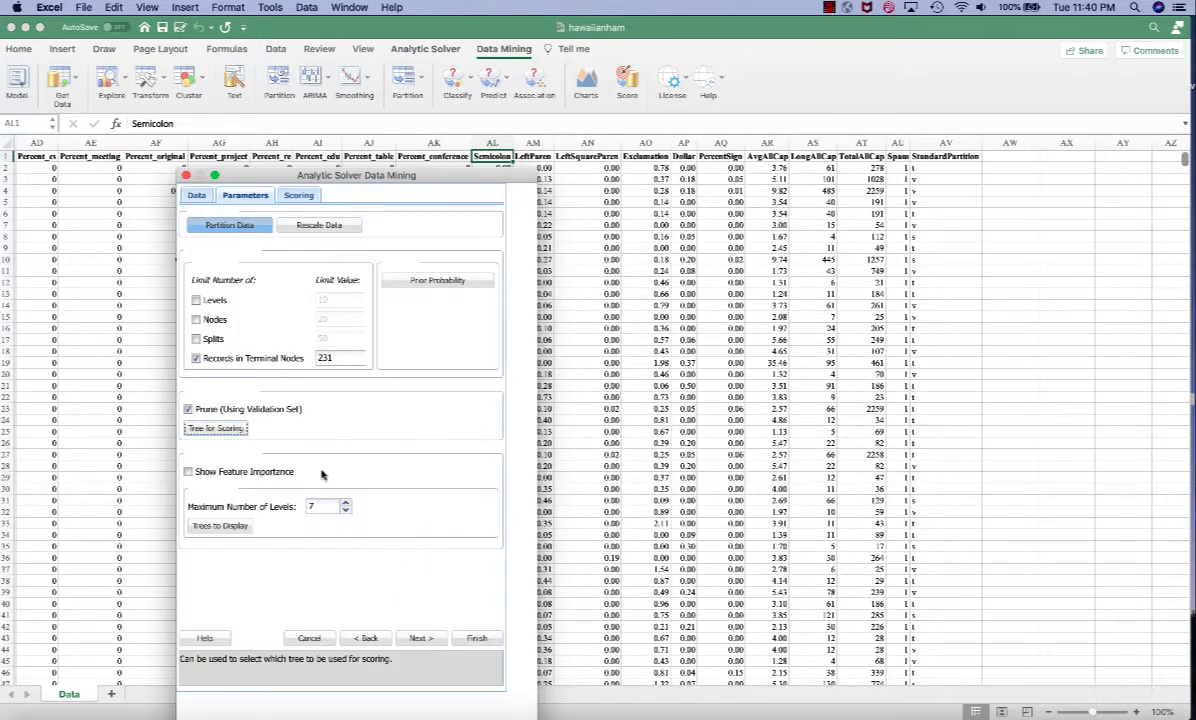
- Show feature importance and display the Fully Grown and Best Pruned trees
{"action": "left_click", "coordinate": [188, 473]}
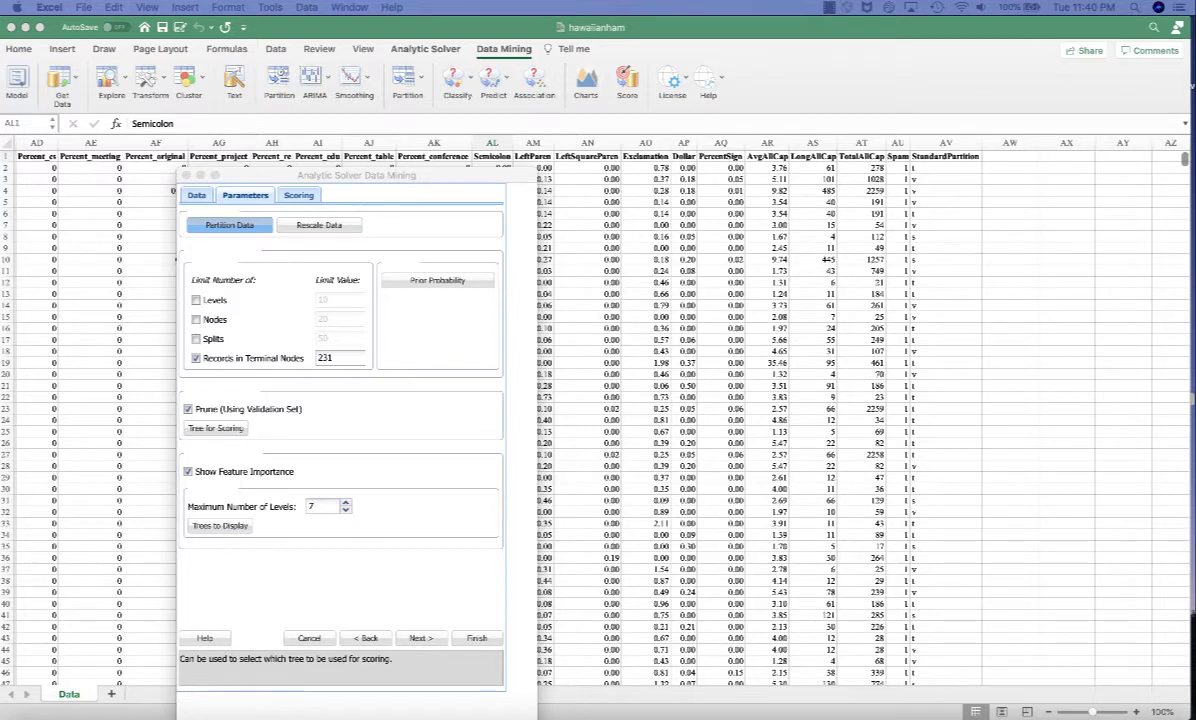
{"action": "left_click", "coordinate": [221, 527]}
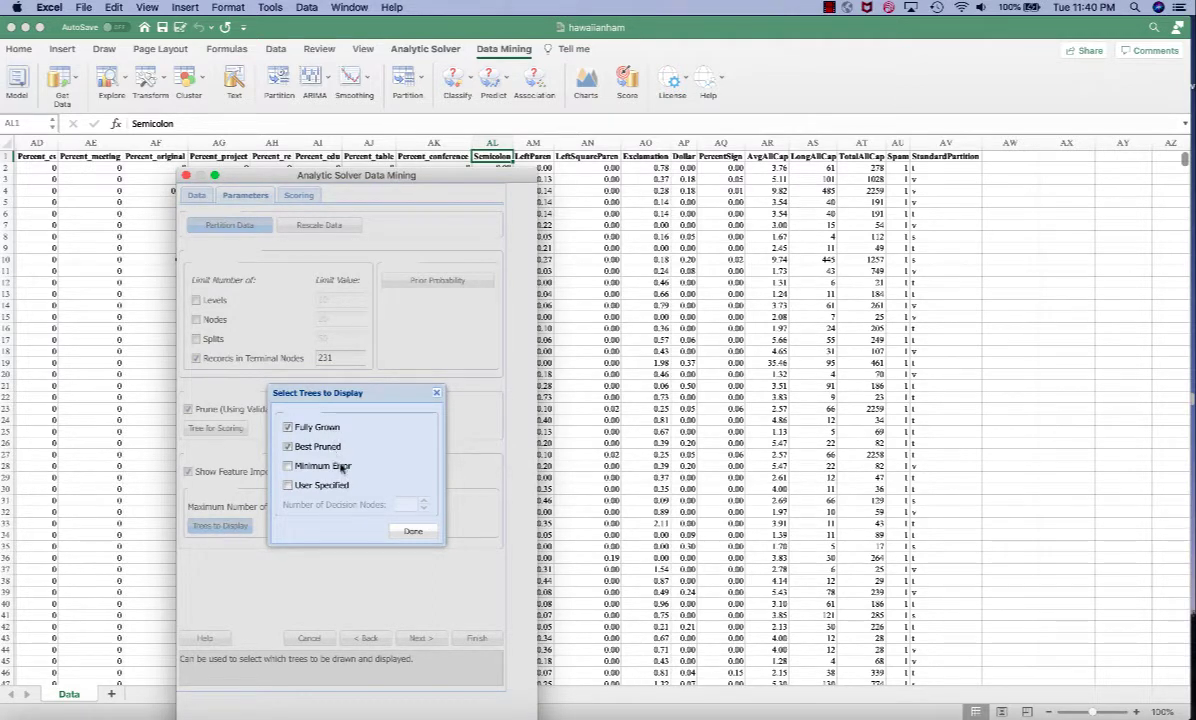
{"action": "left_click", "coordinate": [412, 531]}
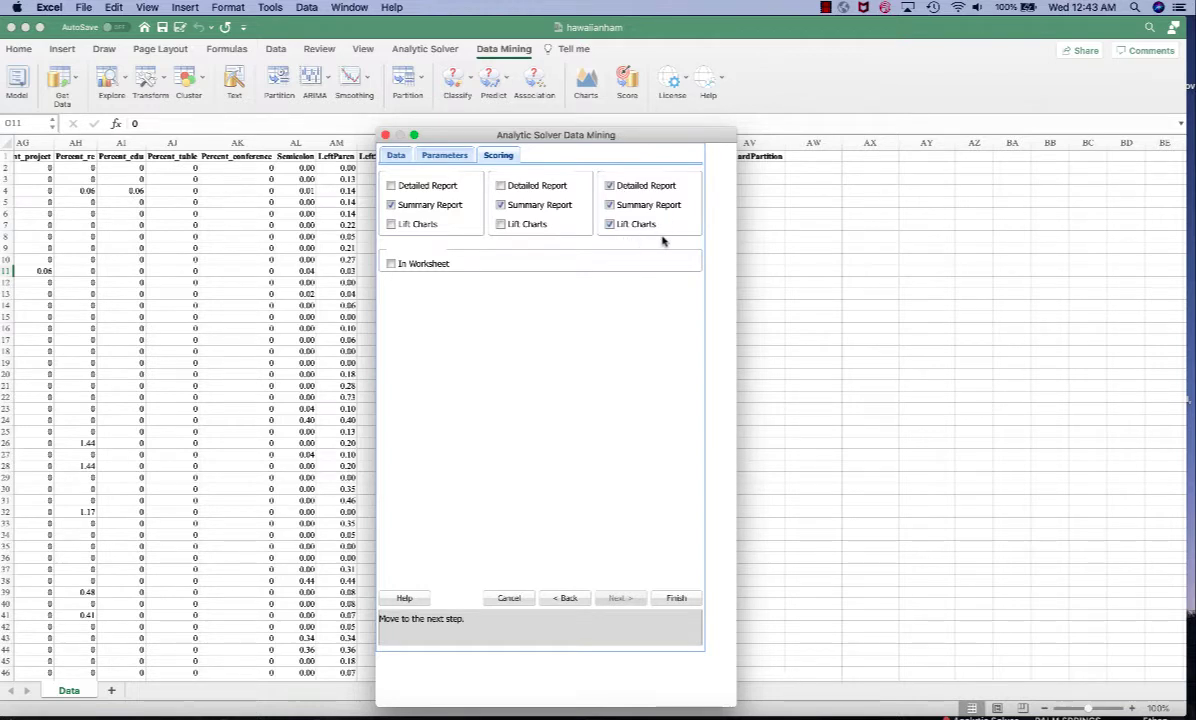
- Run the classification tree with Finish, generating sheets CT_Output through CT_Stored
{"action": "left_click", "coordinate": [676, 598]}
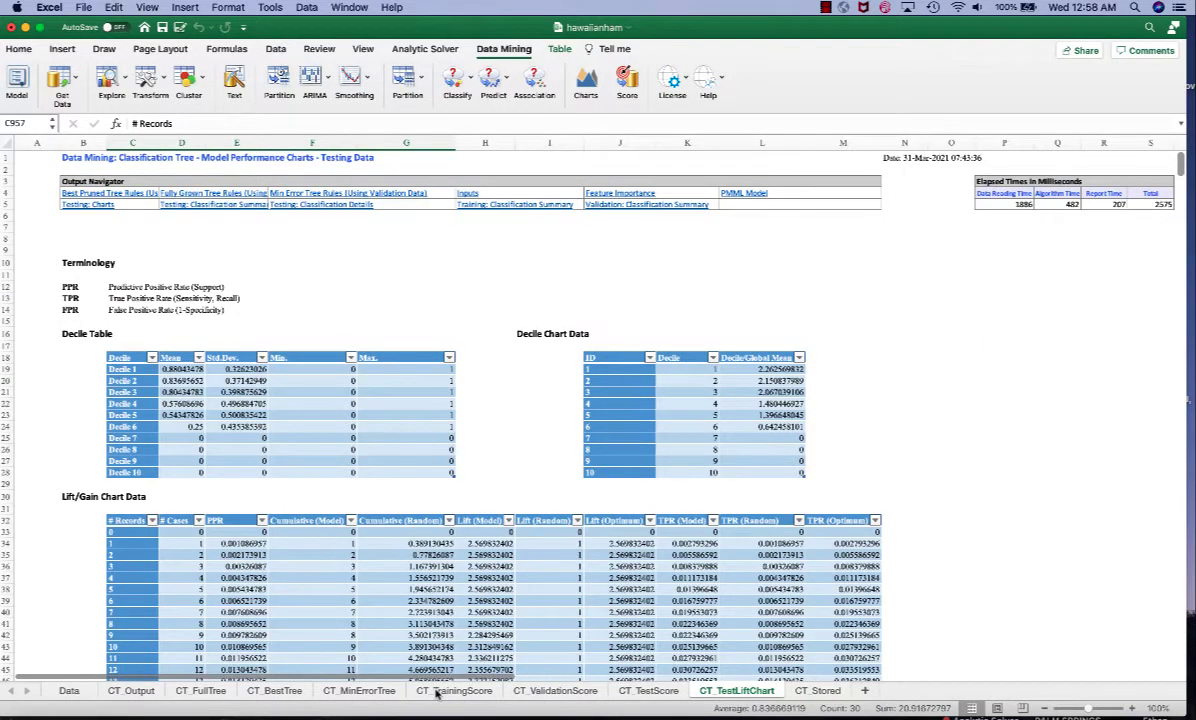
- Review CT_TrainingScore accuracy, sensitivity, precision and the 0.8126835 F1 score
{"action": "left_click", "coordinate": [436, 694]}
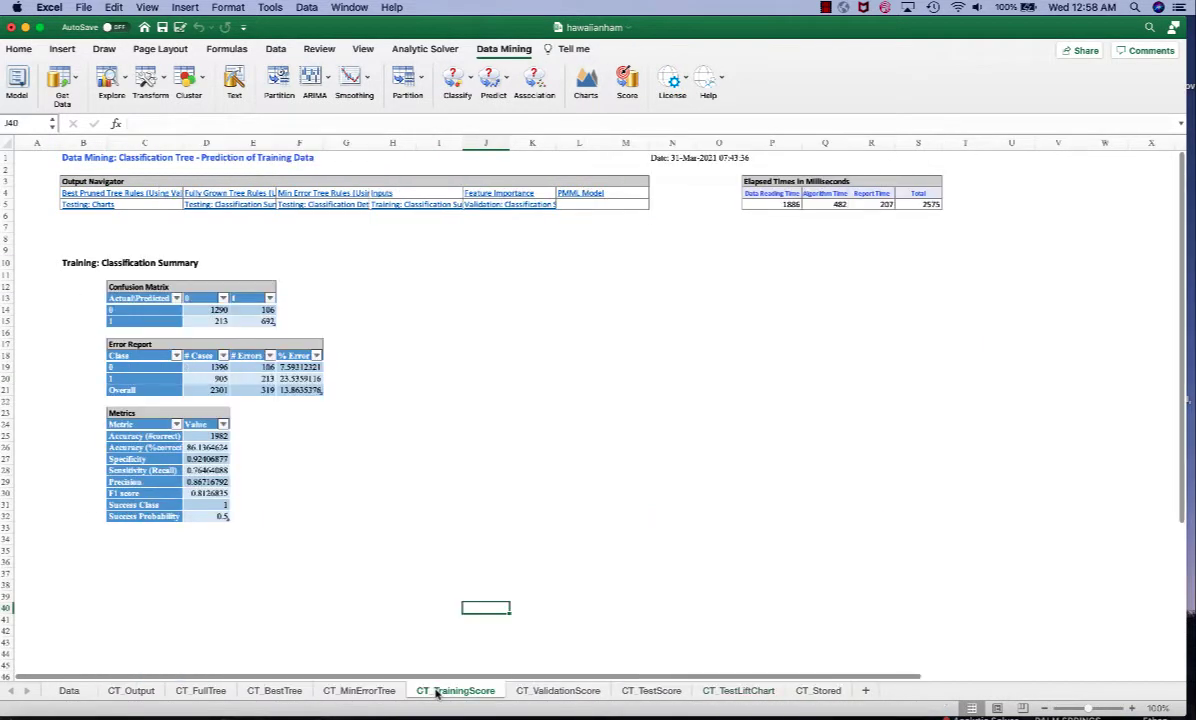
{"action": "left_click", "coordinate": [163, 447]}
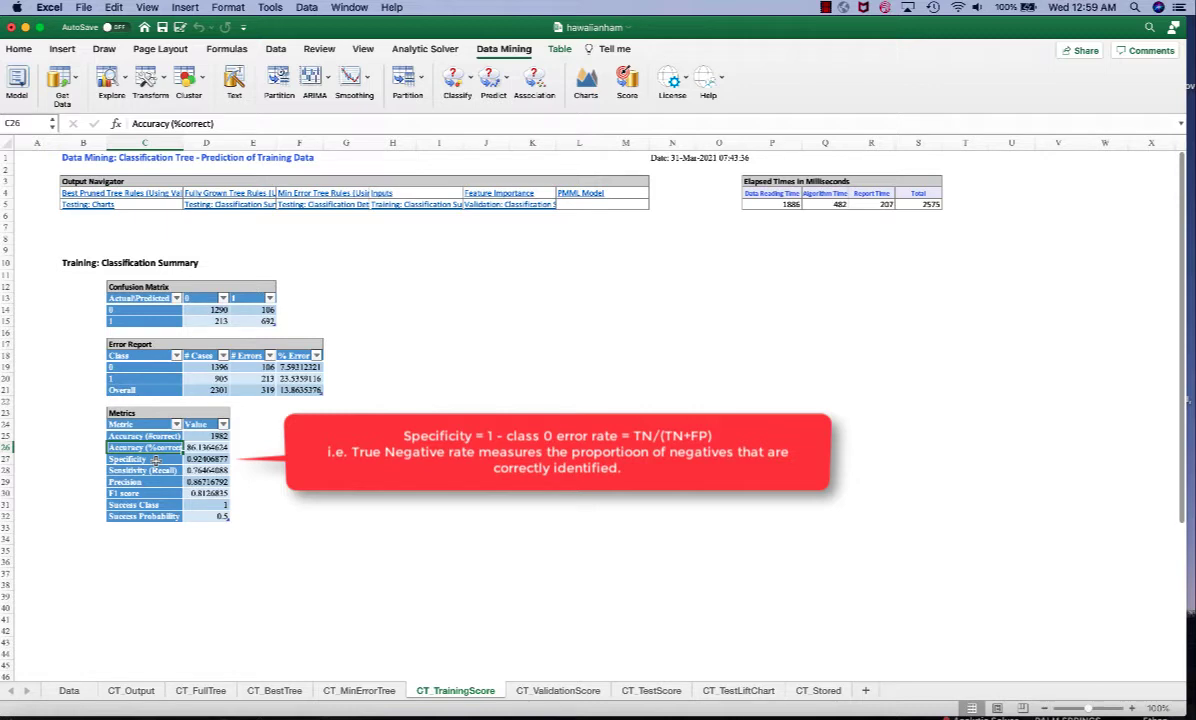
{"action": "left_click", "coordinate": [152, 470]}
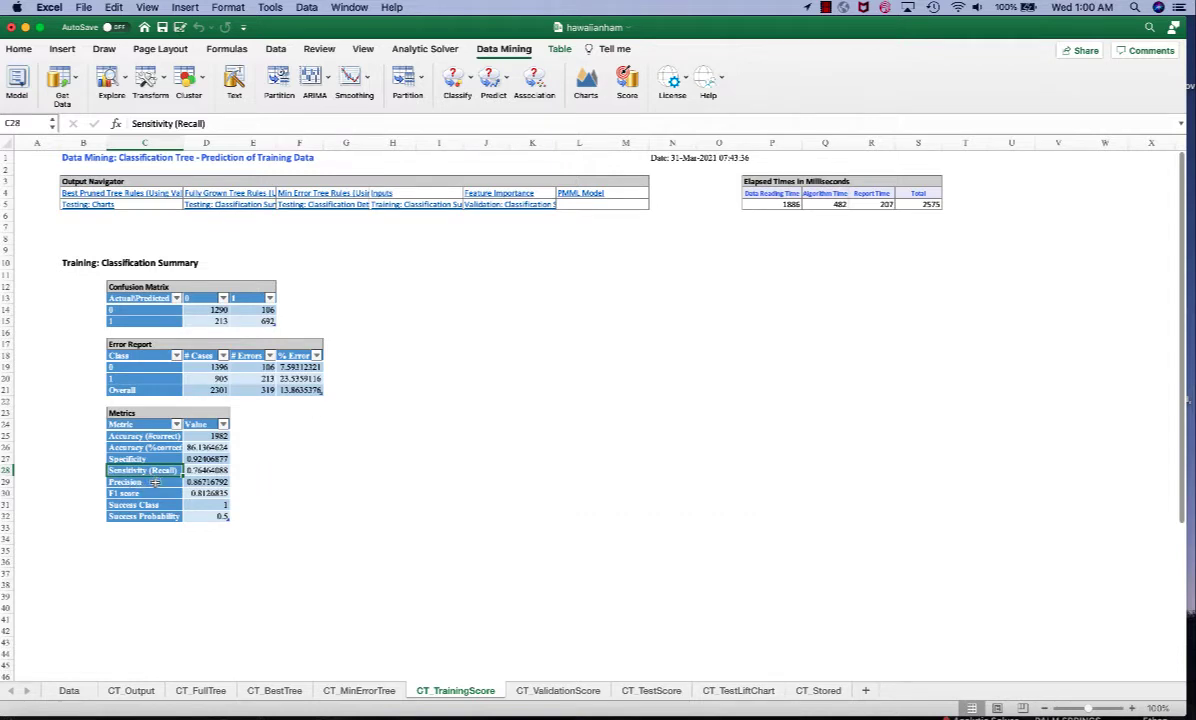
{"action": "left_click", "coordinate": [154, 482]}
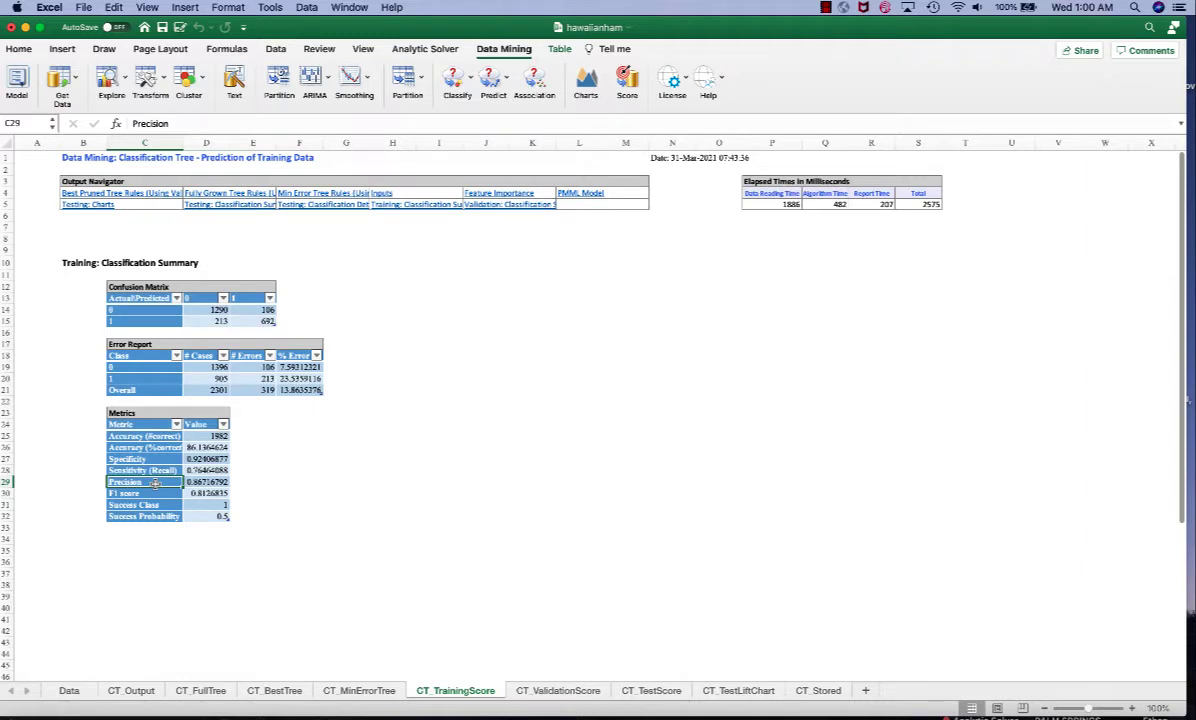
{"action": "left_click", "coordinate": [142, 493]}
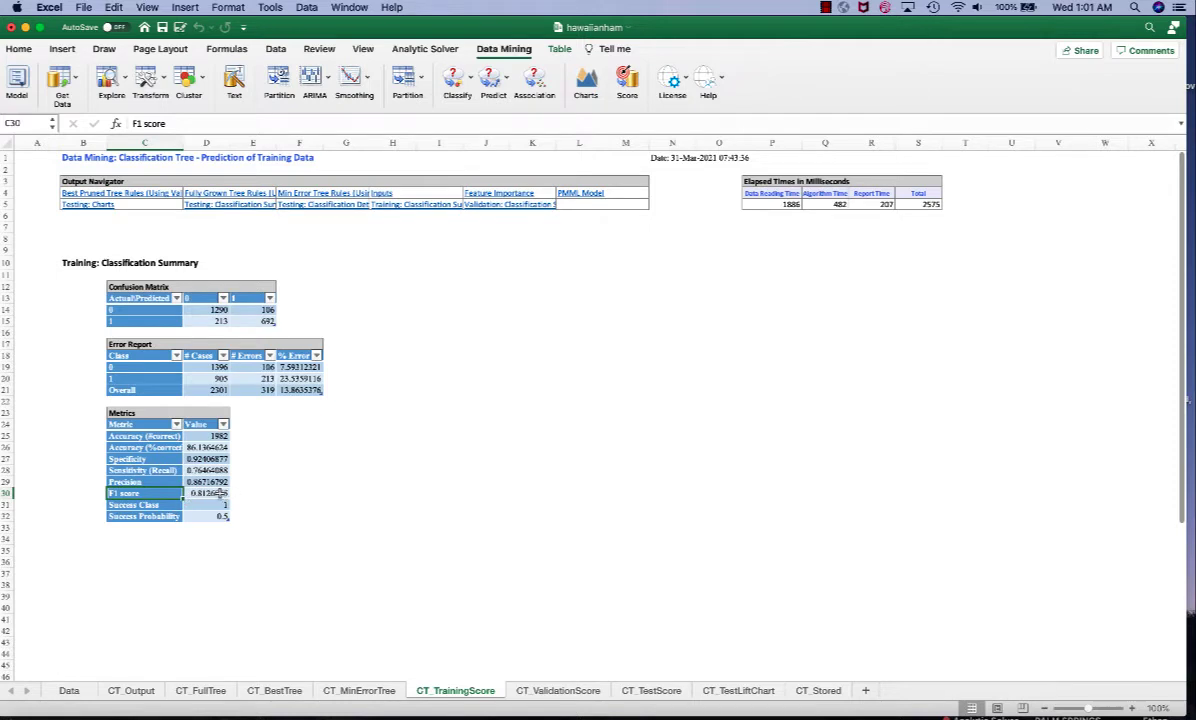
{"action": "left_click", "coordinate": [222, 493]}
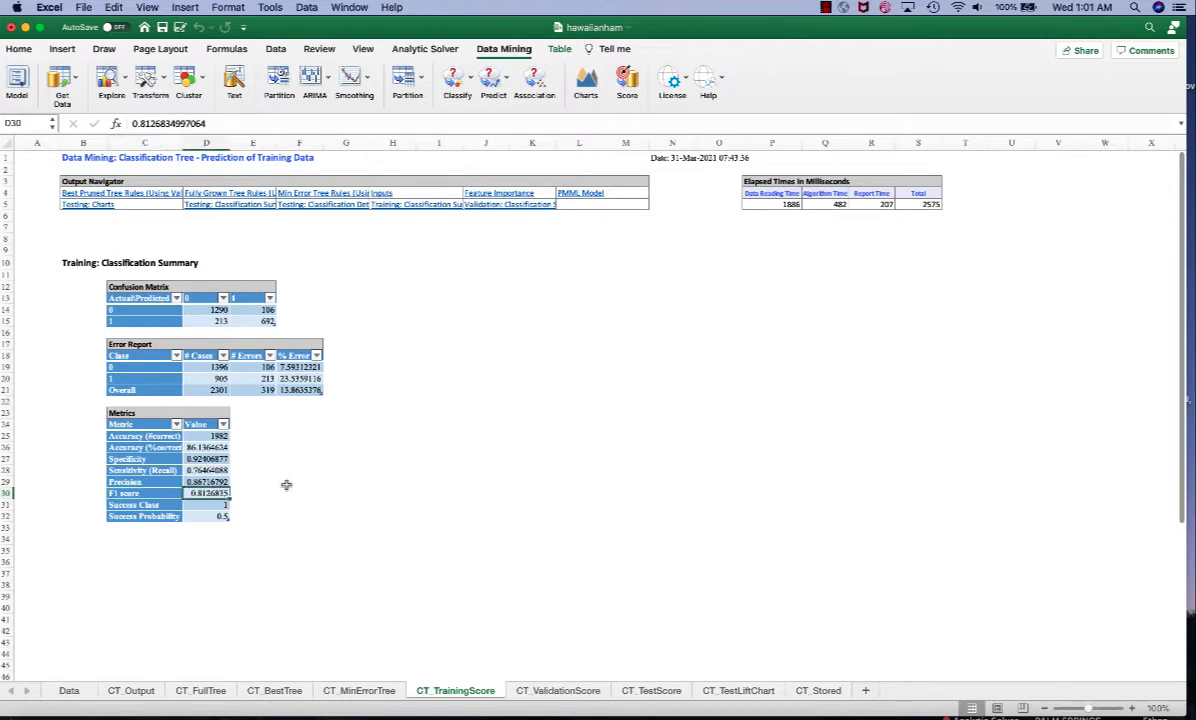
- Check the CT_ValidationScore F1 score and overall % error, then view CT_TestScore
{"action": "left_click", "coordinate": [558, 690]}
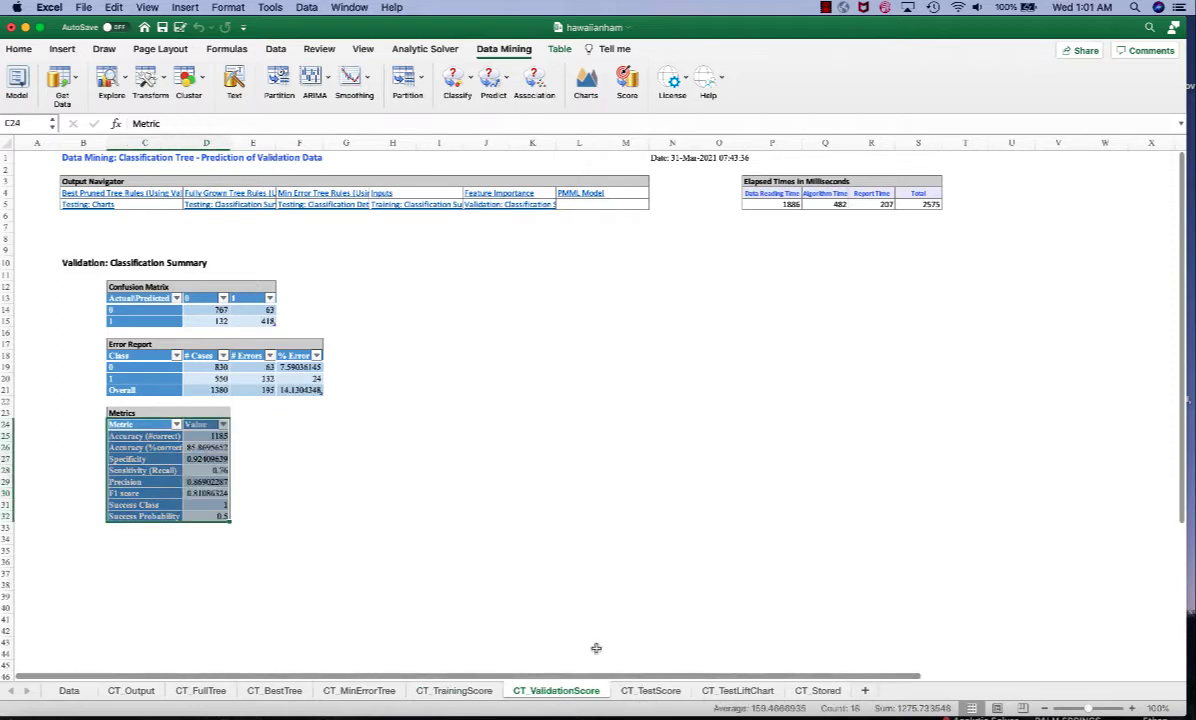
{"action": "left_click", "coordinate": [231, 512]}
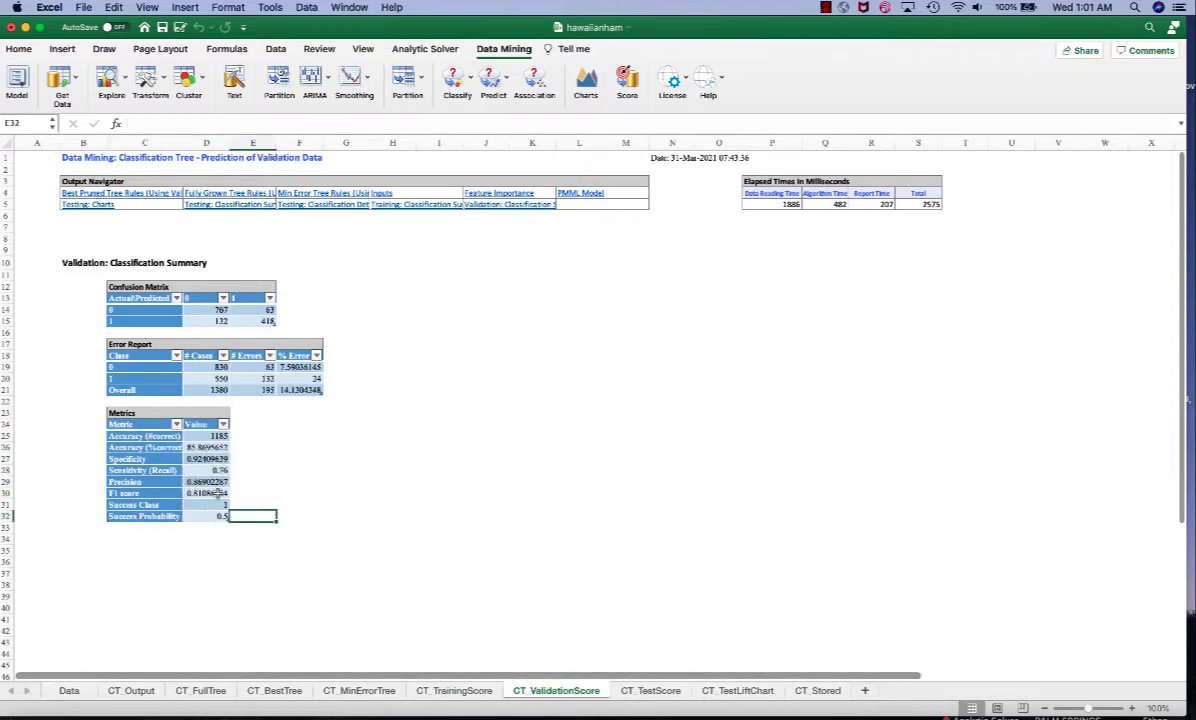
{"action": "key", "text": "Up"}
{"action": "key", "text": "Up"}
{"action": "key", "text": "Left"}
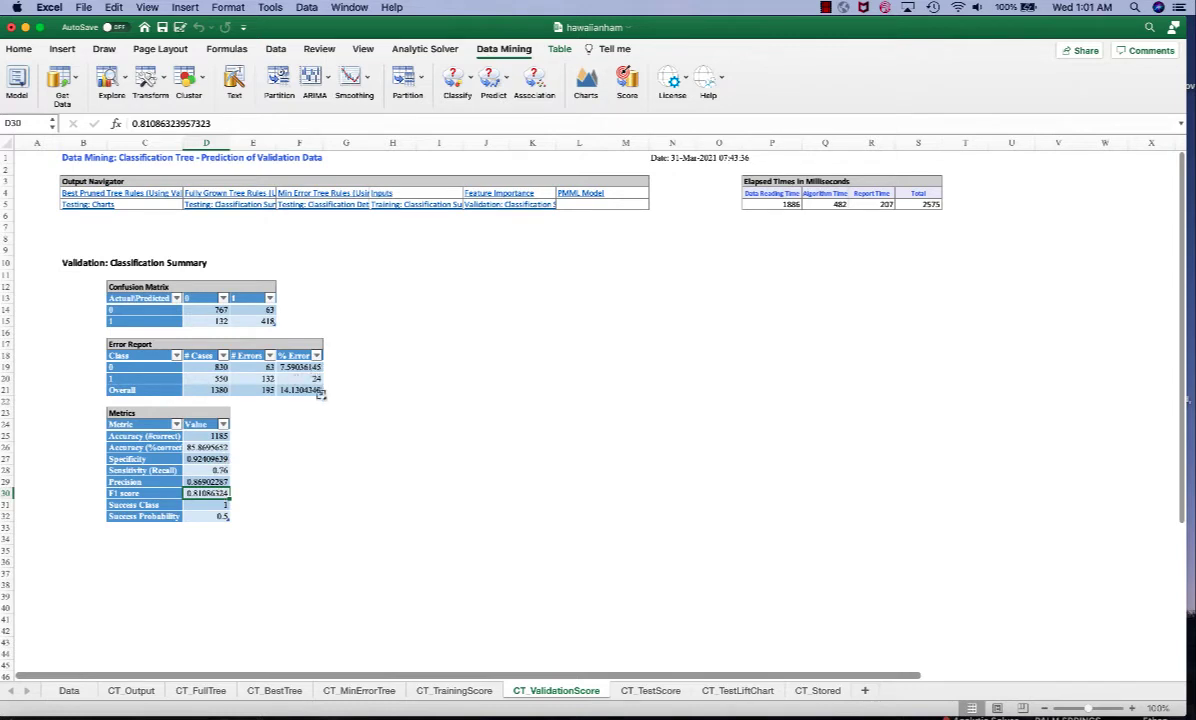
{"action": "left_click", "coordinate": [312, 391]}
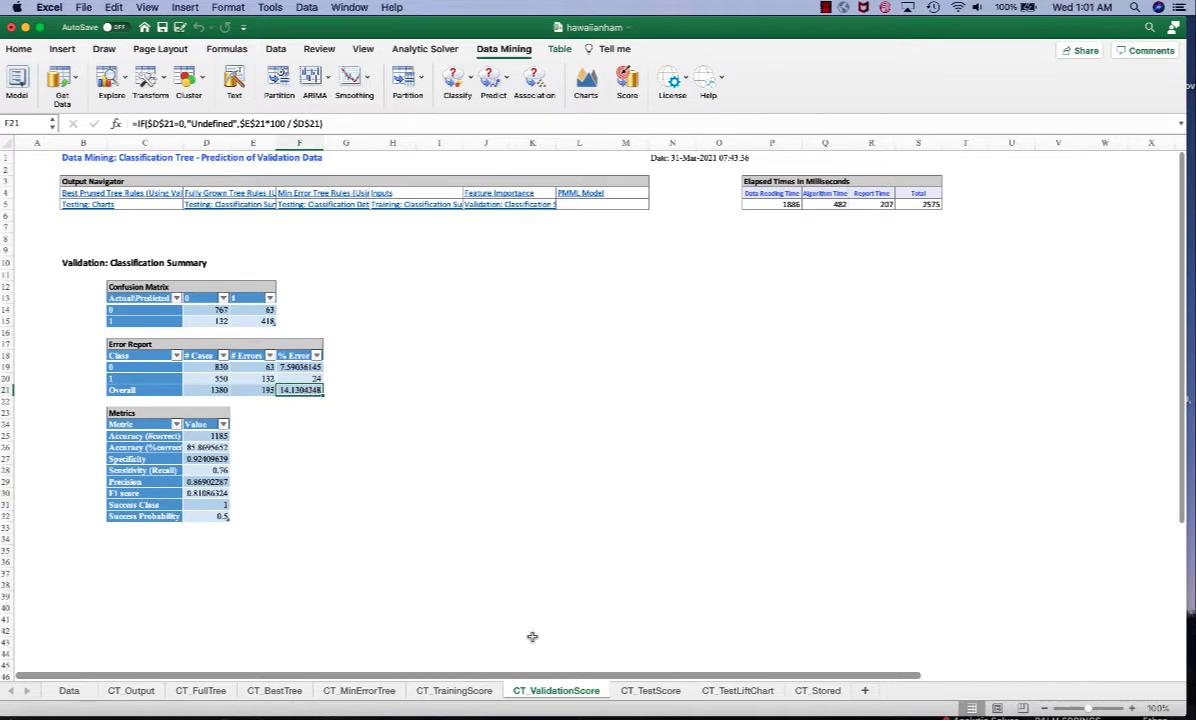
{"action": "left_click", "coordinate": [662, 692]}
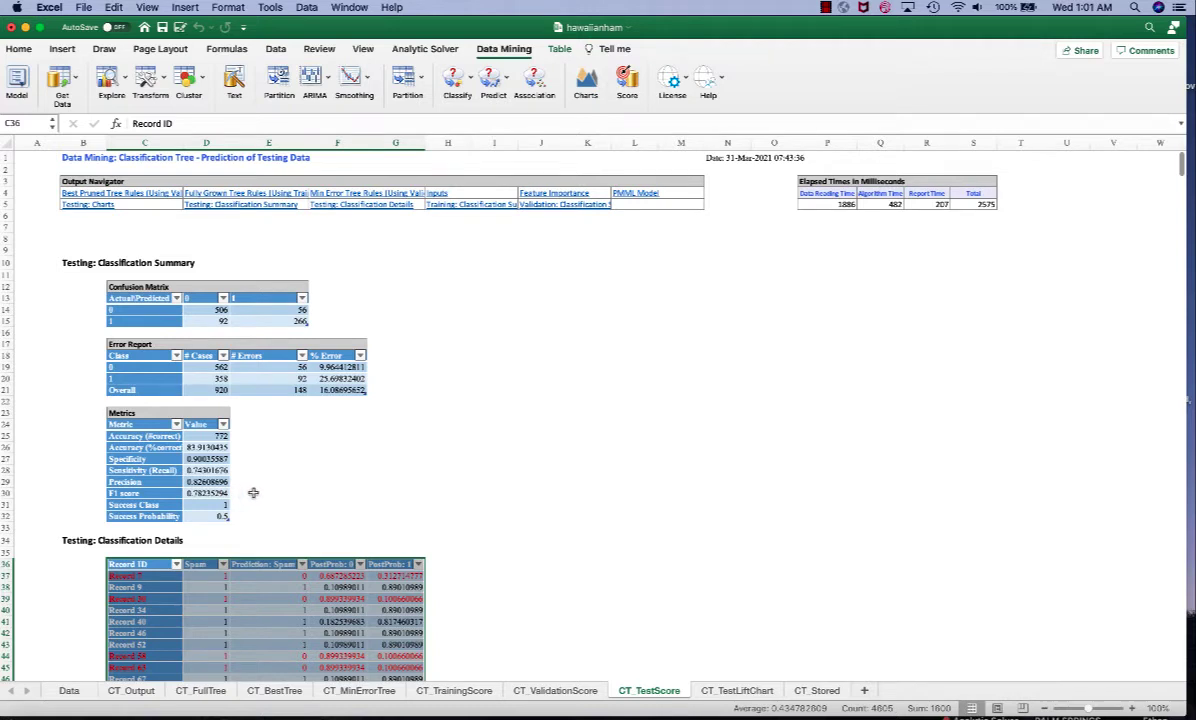
- Open the Data Mining chart viewer showing the CT_TestLiftChart decile chart
{"action": "left_click", "coordinate": [253, 493]}
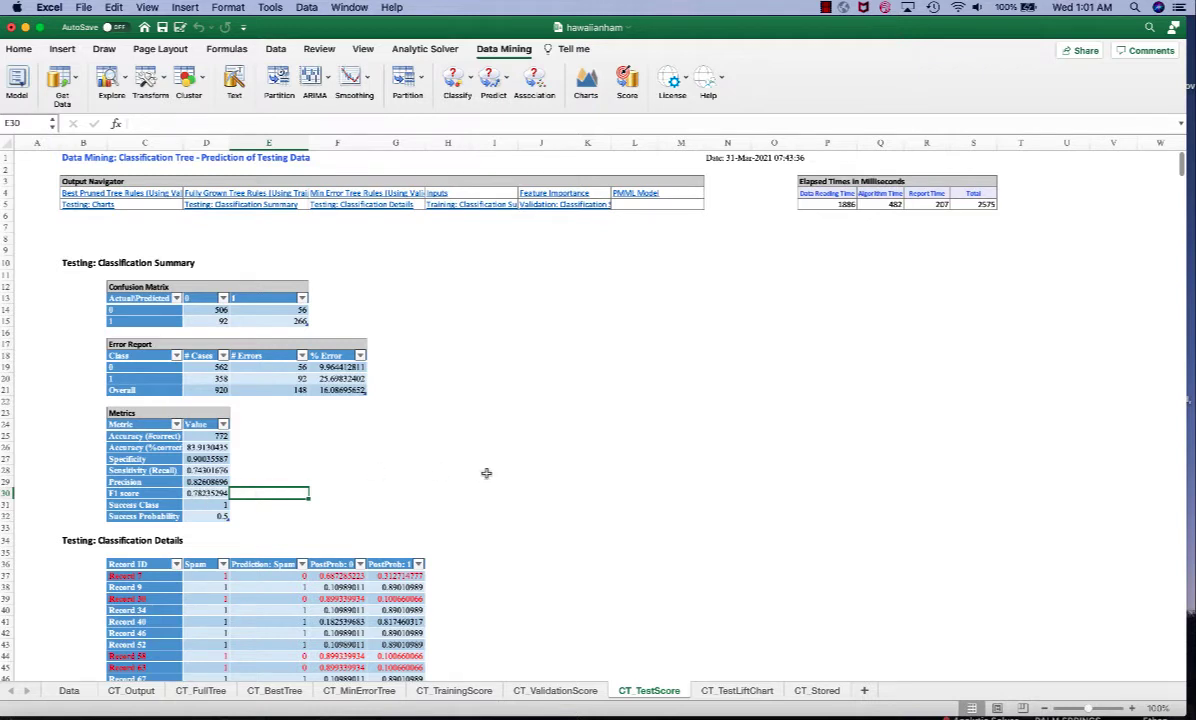
{"action": "left_click", "coordinate": [589, 90]}
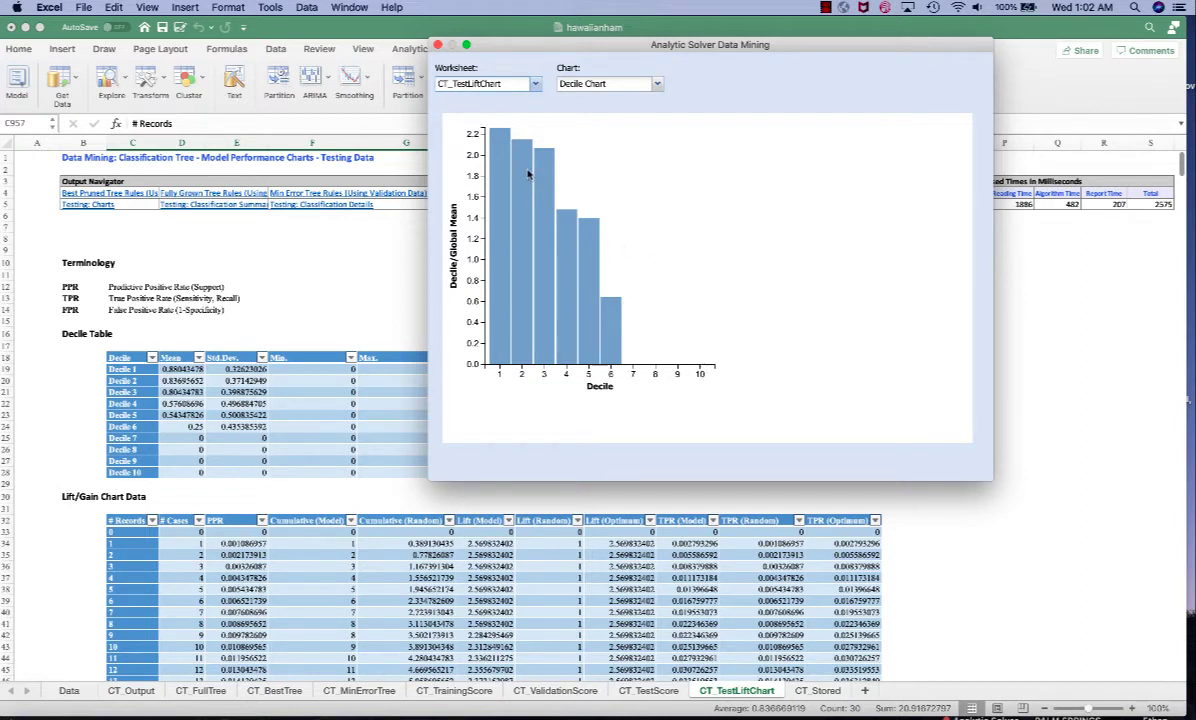
- Switch the chart viewer from the Decile Chart to the ROC Chart
{"action": "left_click", "coordinate": [655, 85]}
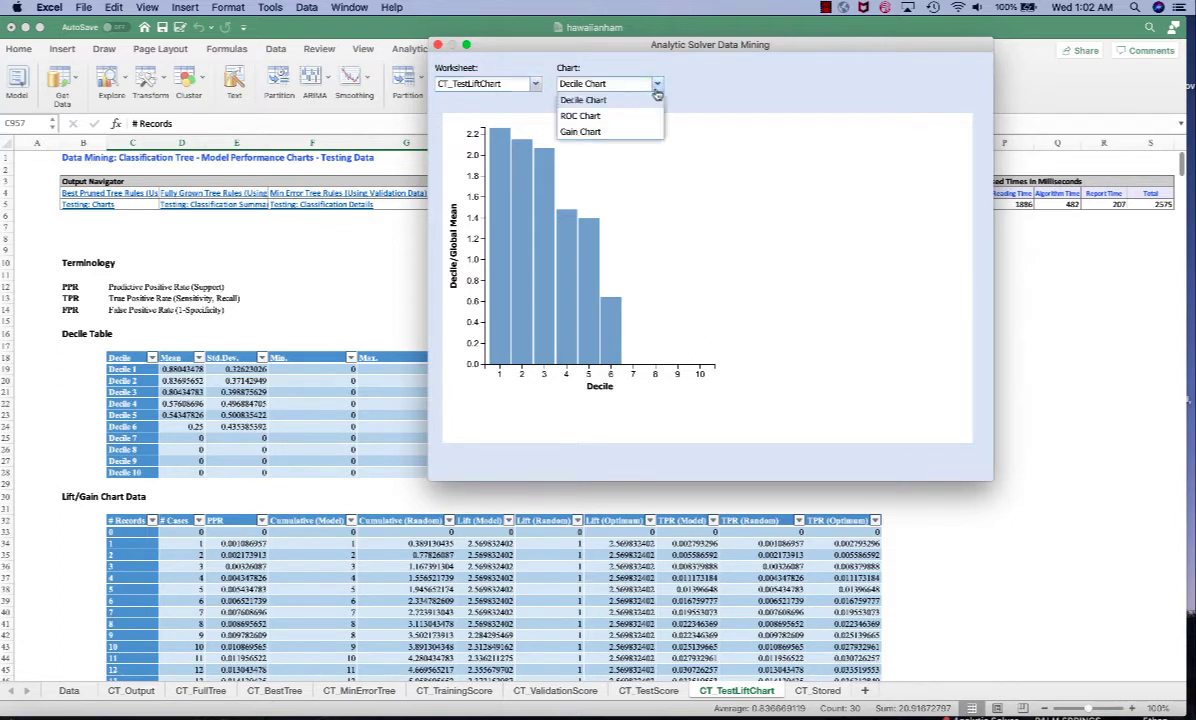
{"action": "left_click", "coordinate": [603, 116]}
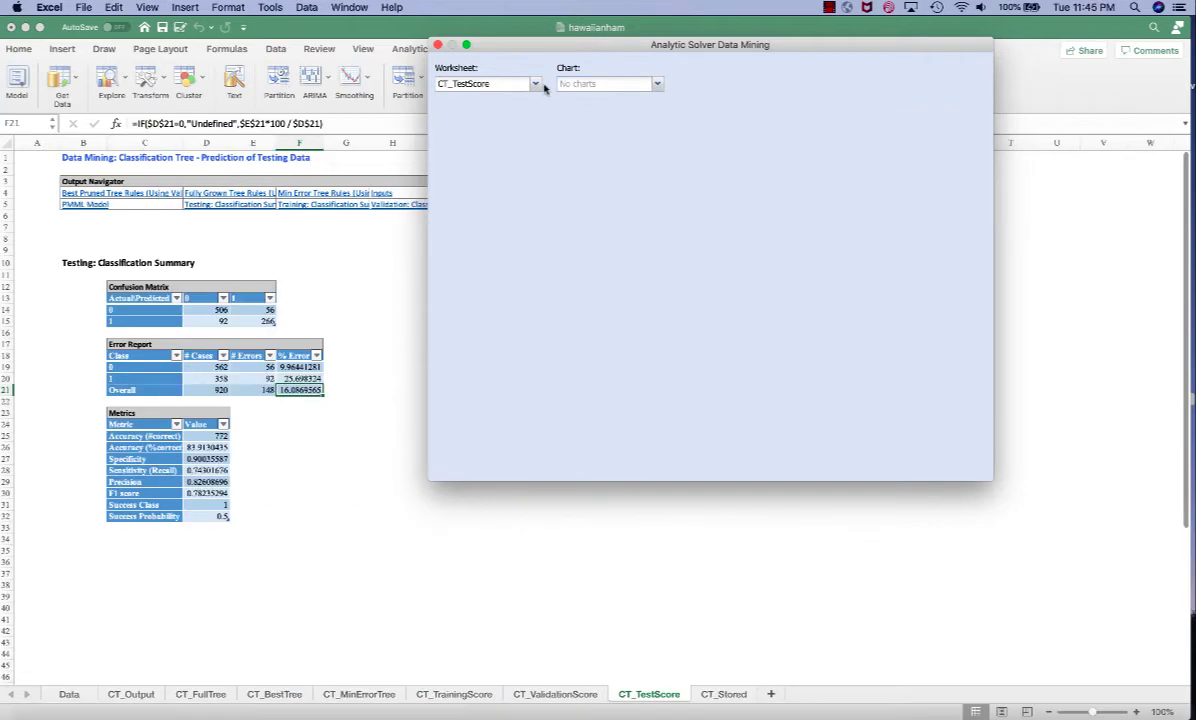
- Show the CT_FullTree chart in an enlarged window and read the nodes' split rules
{"action": "left_click", "coordinate": [535, 85]}
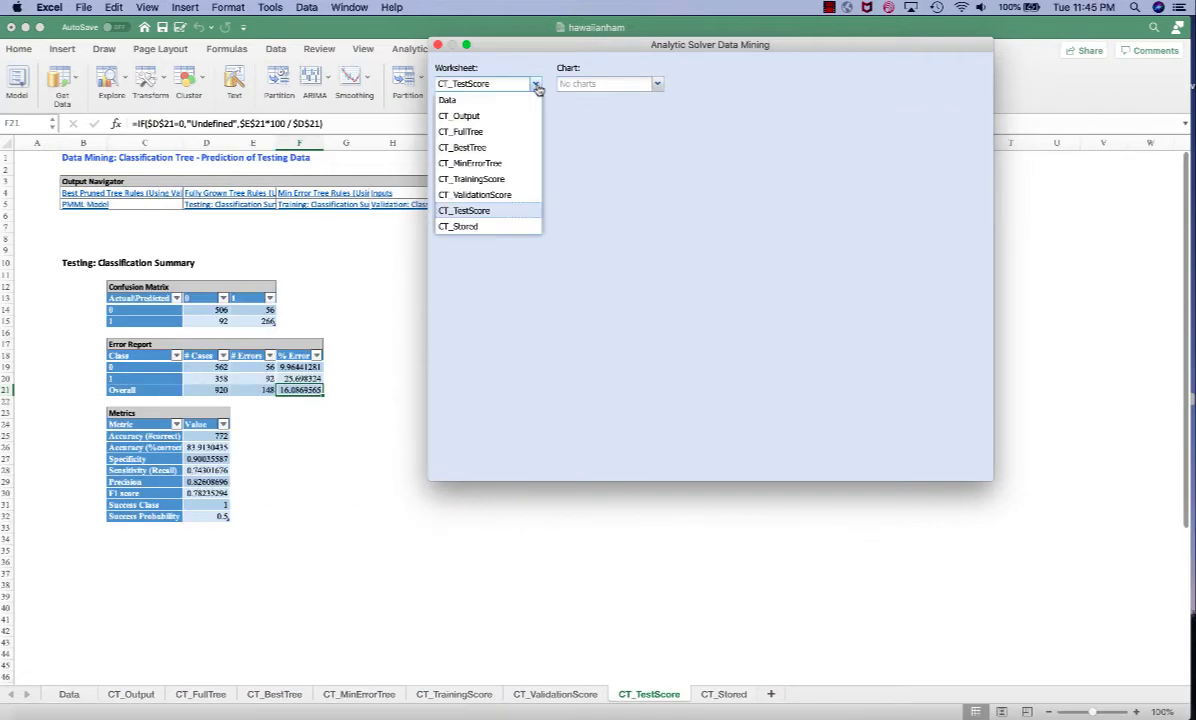
{"action": "left_click", "coordinate": [480, 132]}
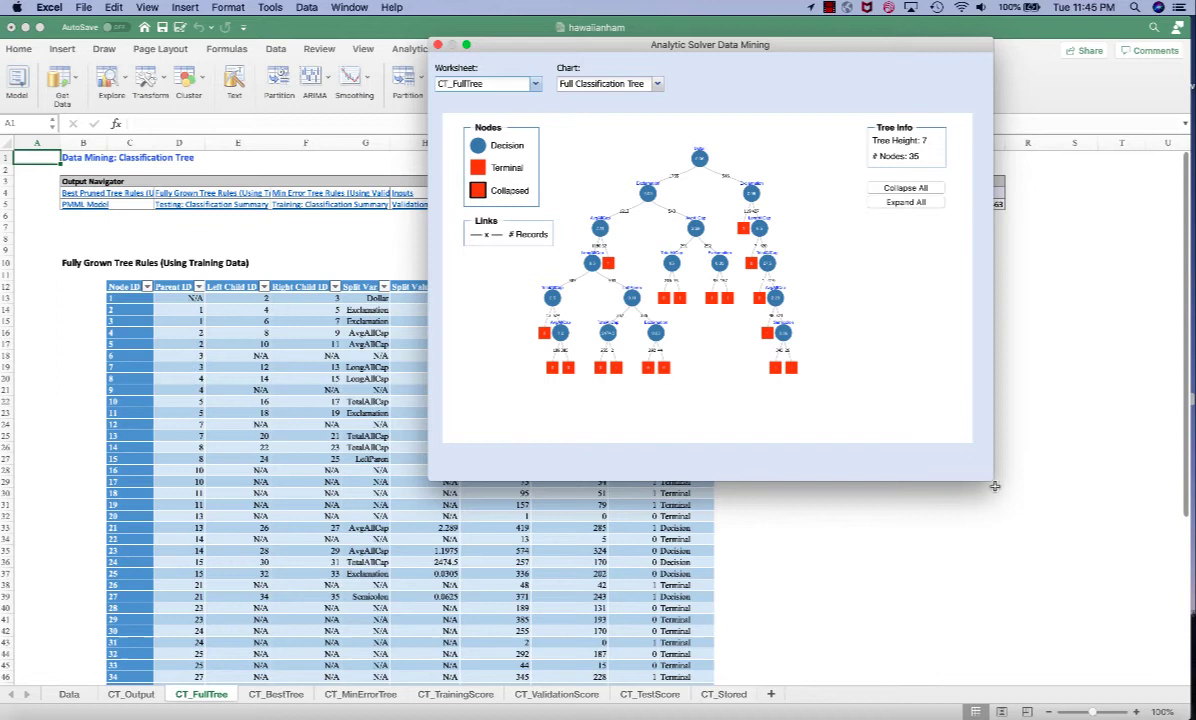
{"action": "left_click_drag", "start_coordinate": [992, 478], "coordinate": [1115, 663]}
{"action": "mouse_move", "coordinate": [704, 166]}
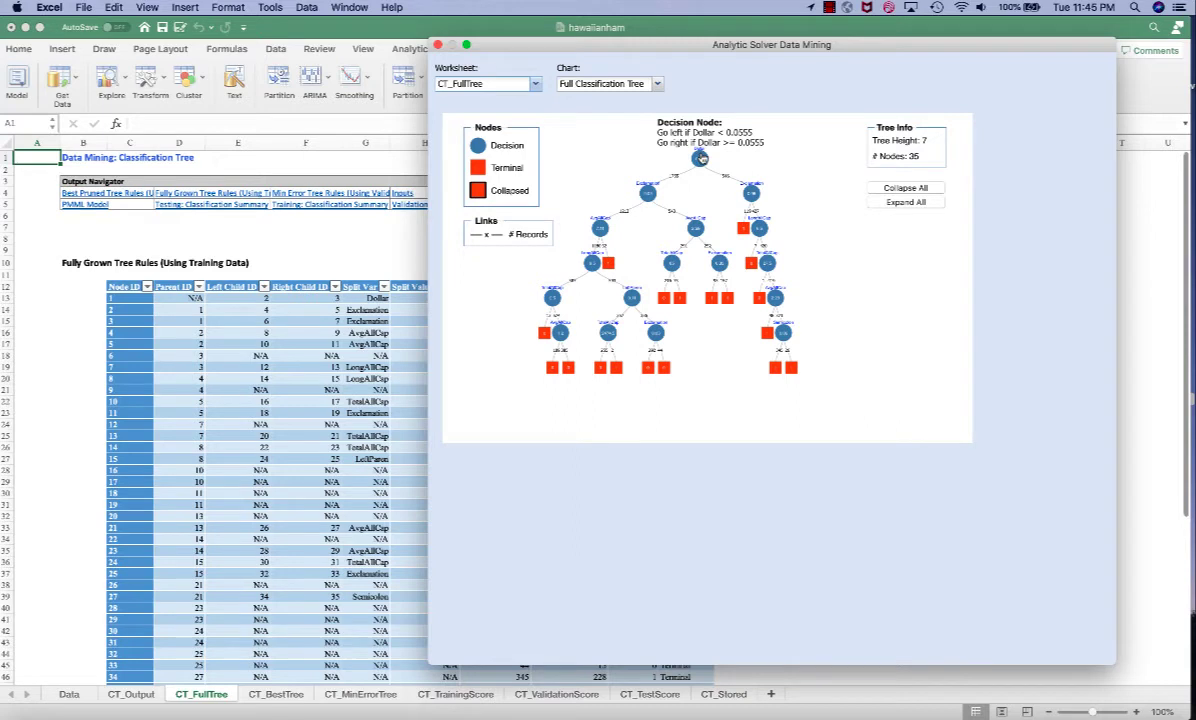
{"action": "mouse_move", "coordinate": [649, 195]}
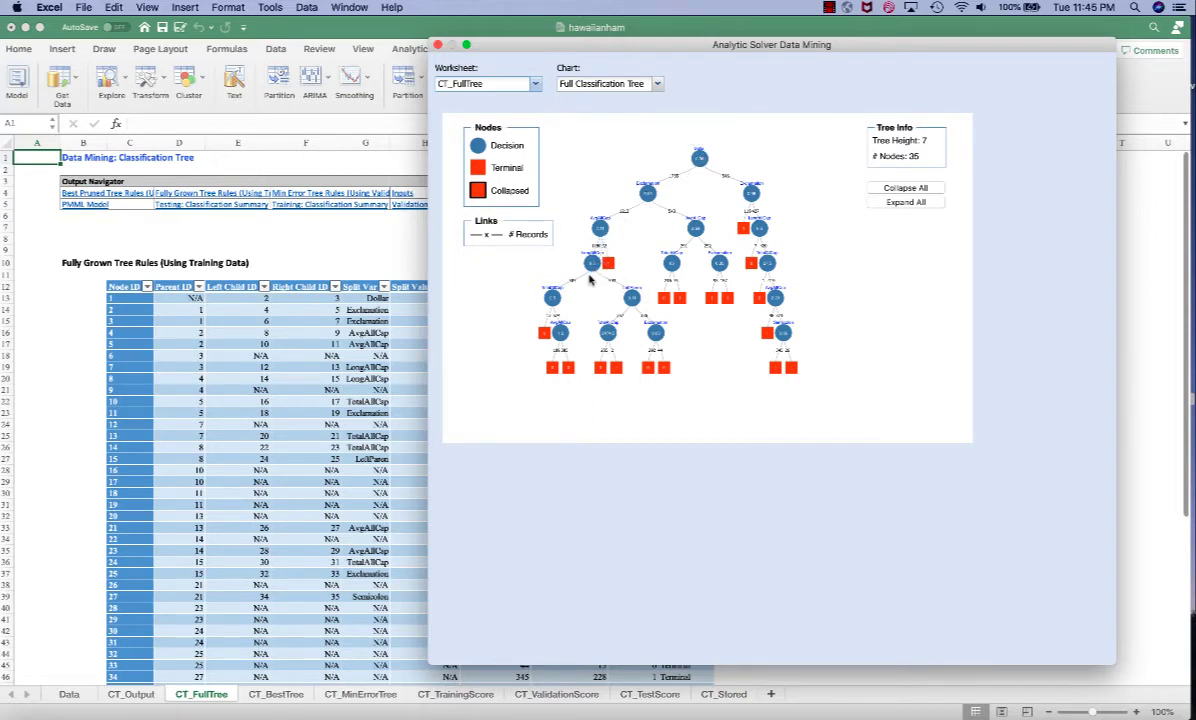
{"action": "mouse_move", "coordinate": [599, 230]}
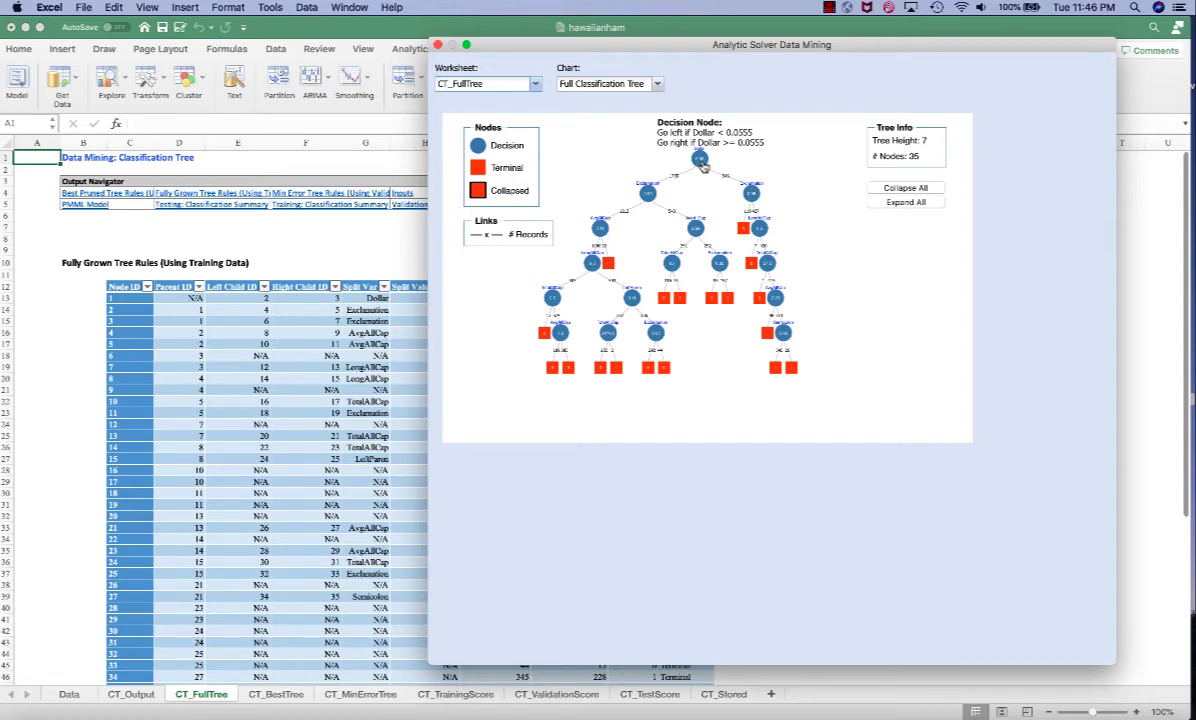
{"action": "mouse_move", "coordinate": [752, 193]}
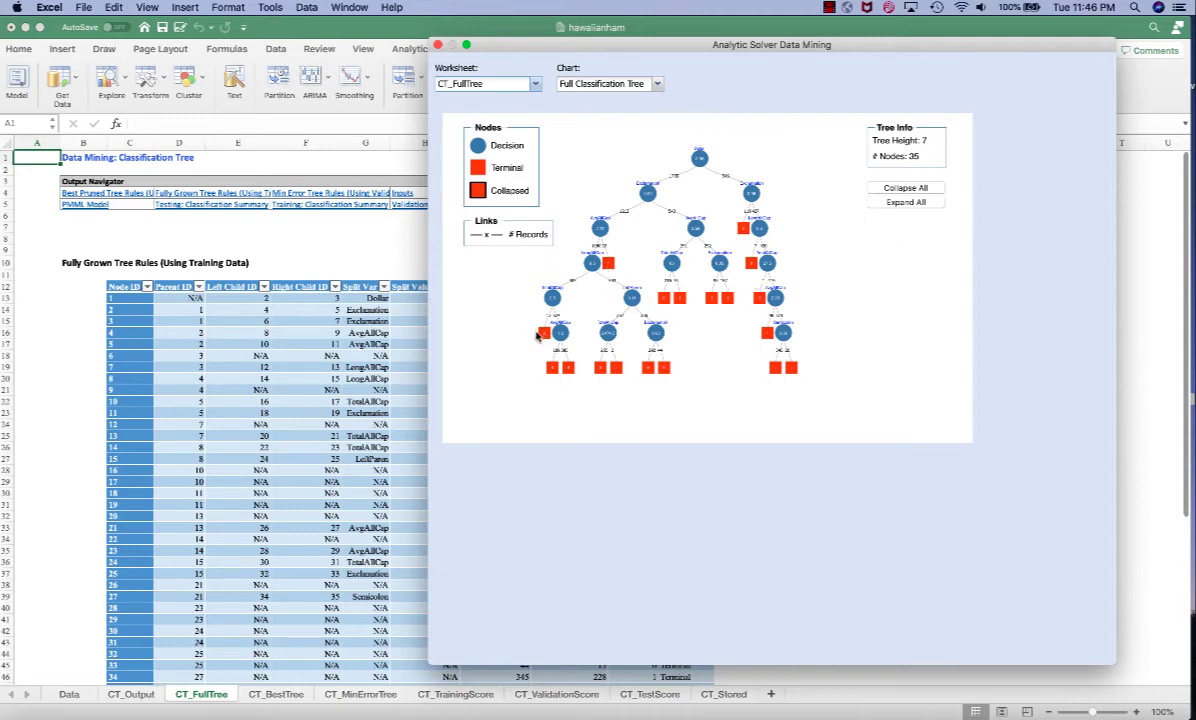
- Display the CT_BestTree pruned tree and read the Dollar, Exclamation and AvgAllCap node rules
{"action": "left_click", "coordinate": [535, 85]}
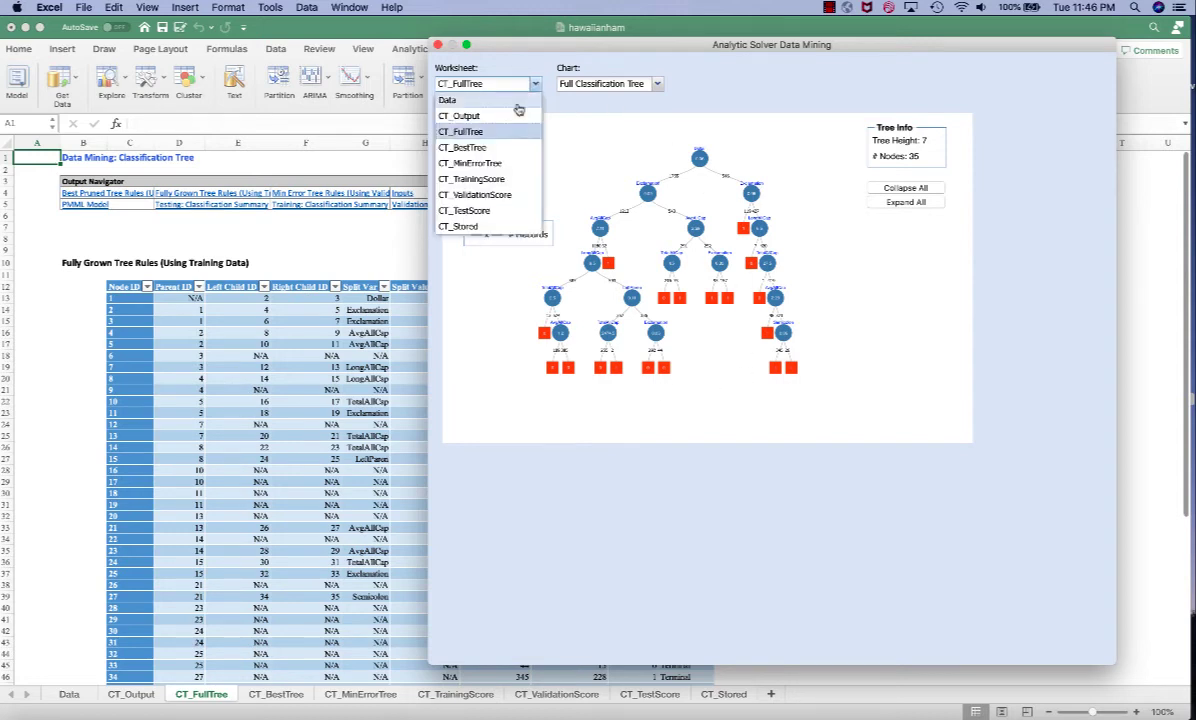
{"action": "left_click", "coordinate": [481, 148]}
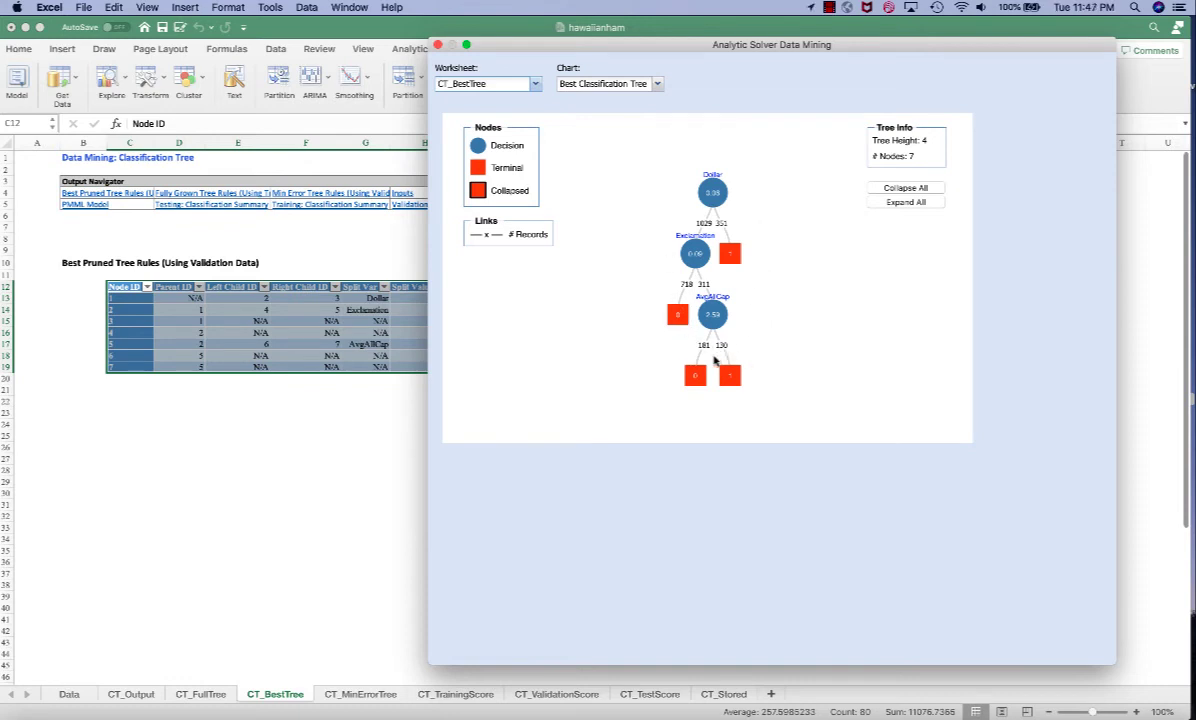
{"action": "mouse_move", "coordinate": [714, 189]}
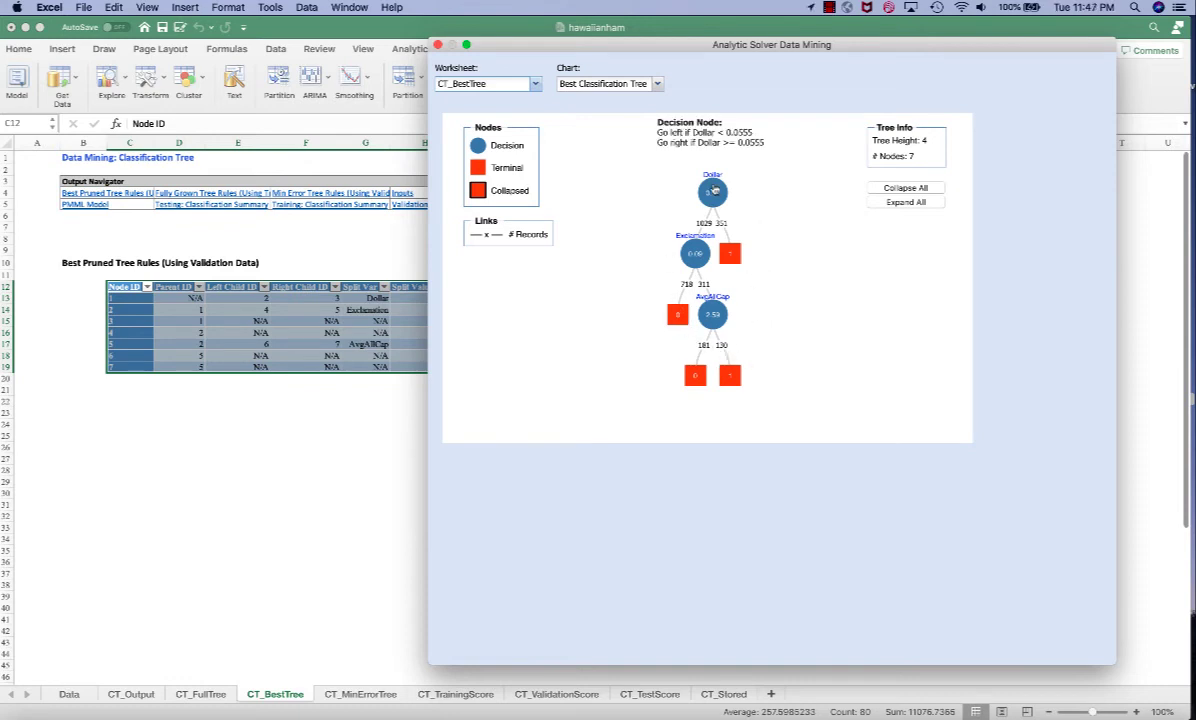
{"action": "mouse_move", "coordinate": [697, 254]}
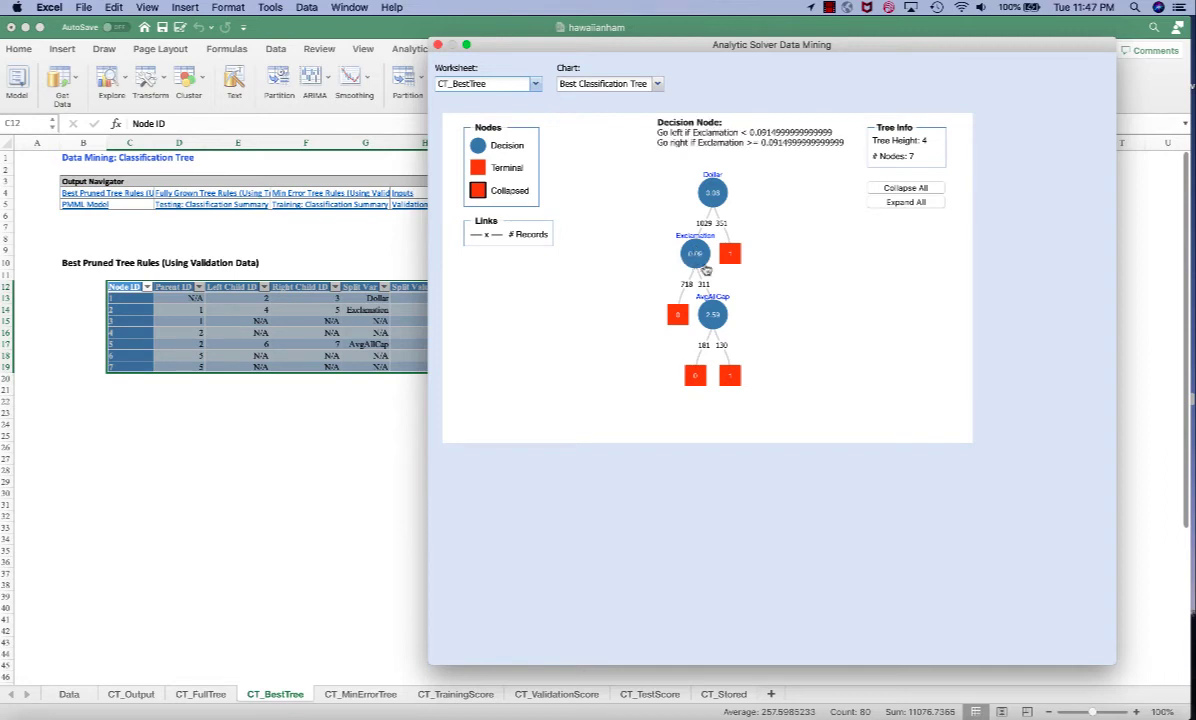
{"action": "mouse_move", "coordinate": [710, 327]}
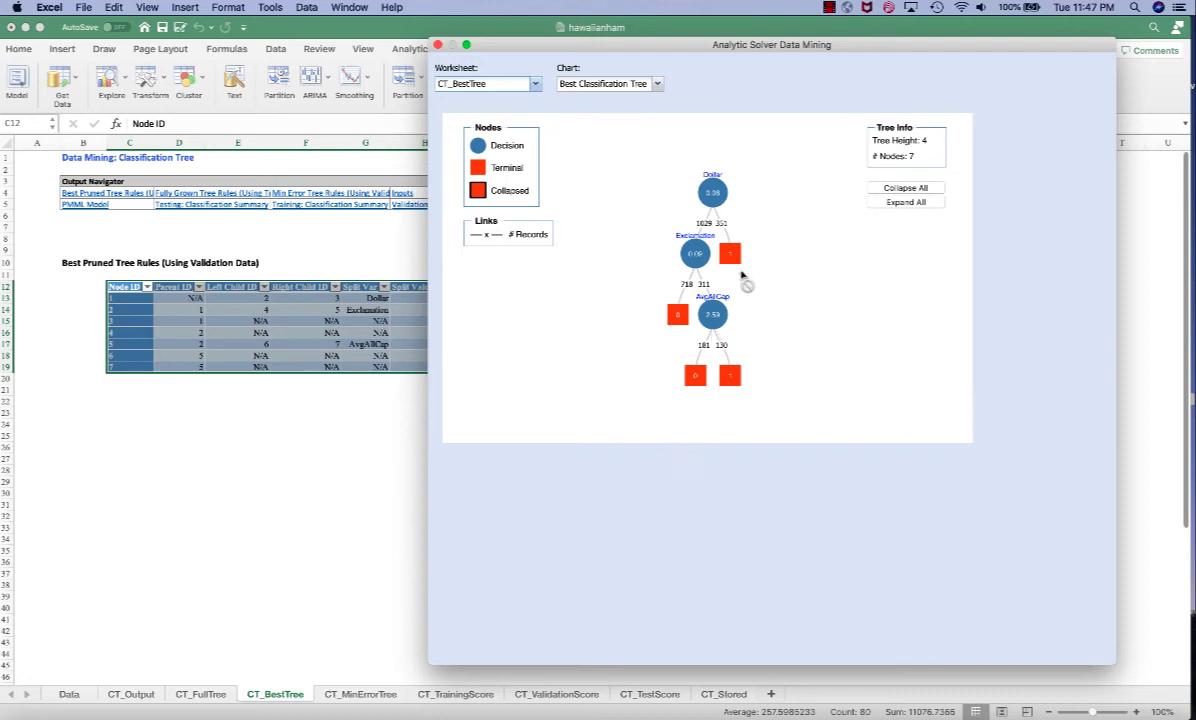
- On the Data sheet, fill row 8's Exclamation 0.16, Dollar 0.05 and AvgAllCap 1.67 cells yellow
{"action": "left_click", "coordinate": [68, 694]}
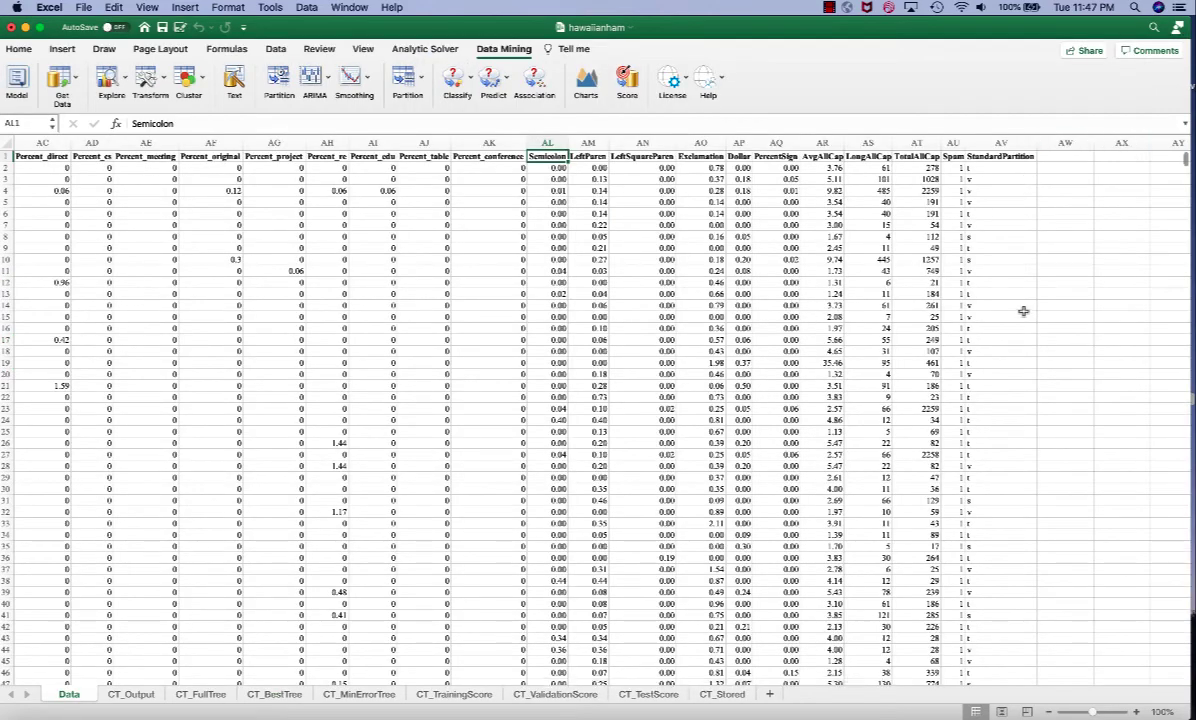
{"action": "left_click", "coordinate": [1001, 236]}
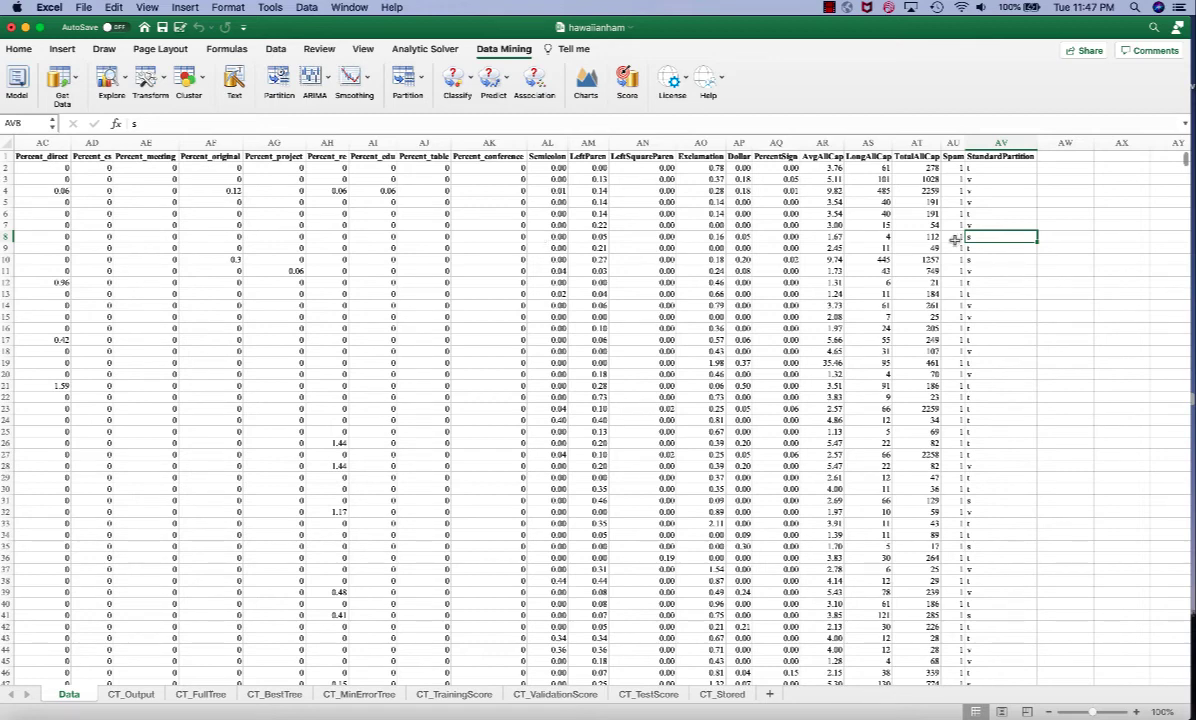
{"action": "left_click", "coordinate": [740, 237]}
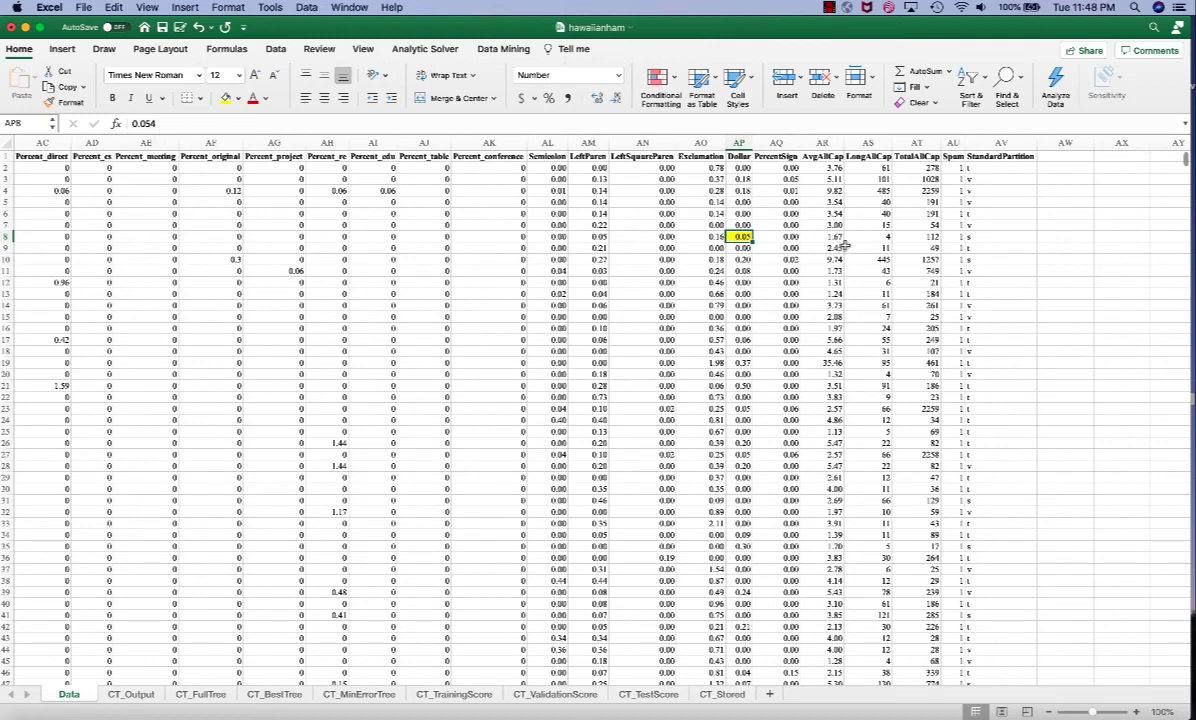
{"action": "left_click", "coordinate": [709, 236]}
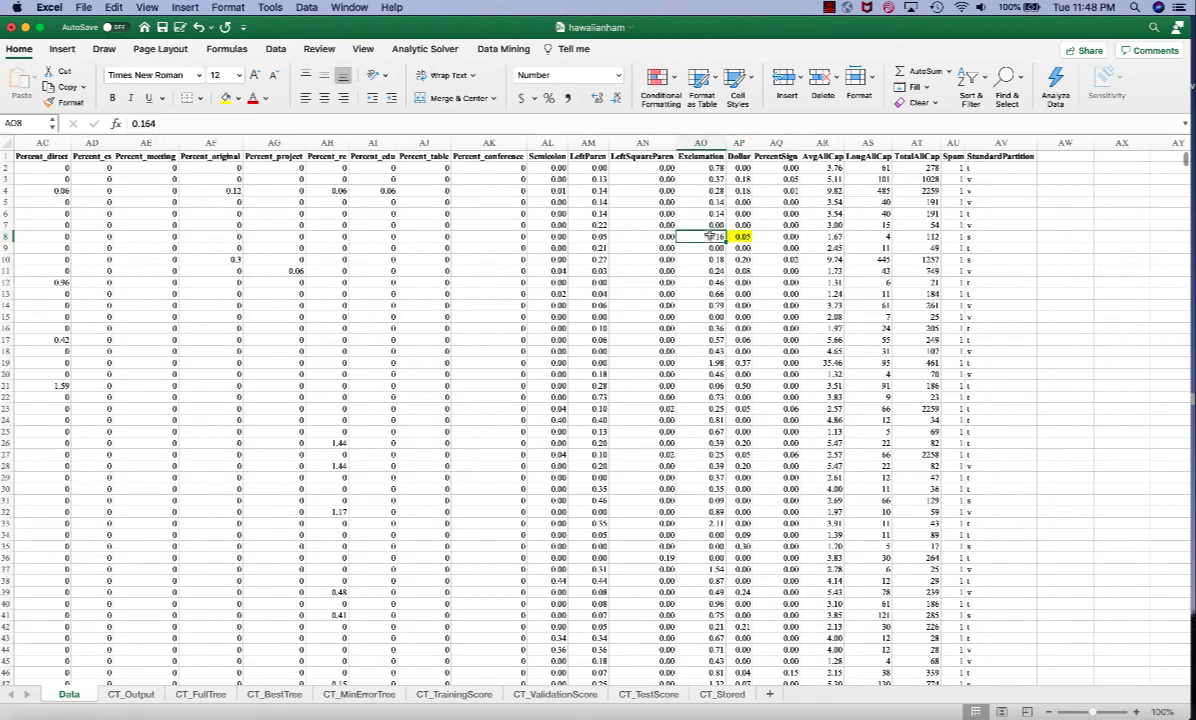
{"action": "left_click", "coordinate": [225, 98]}
{"action": "left_click", "coordinate": [836, 237]}
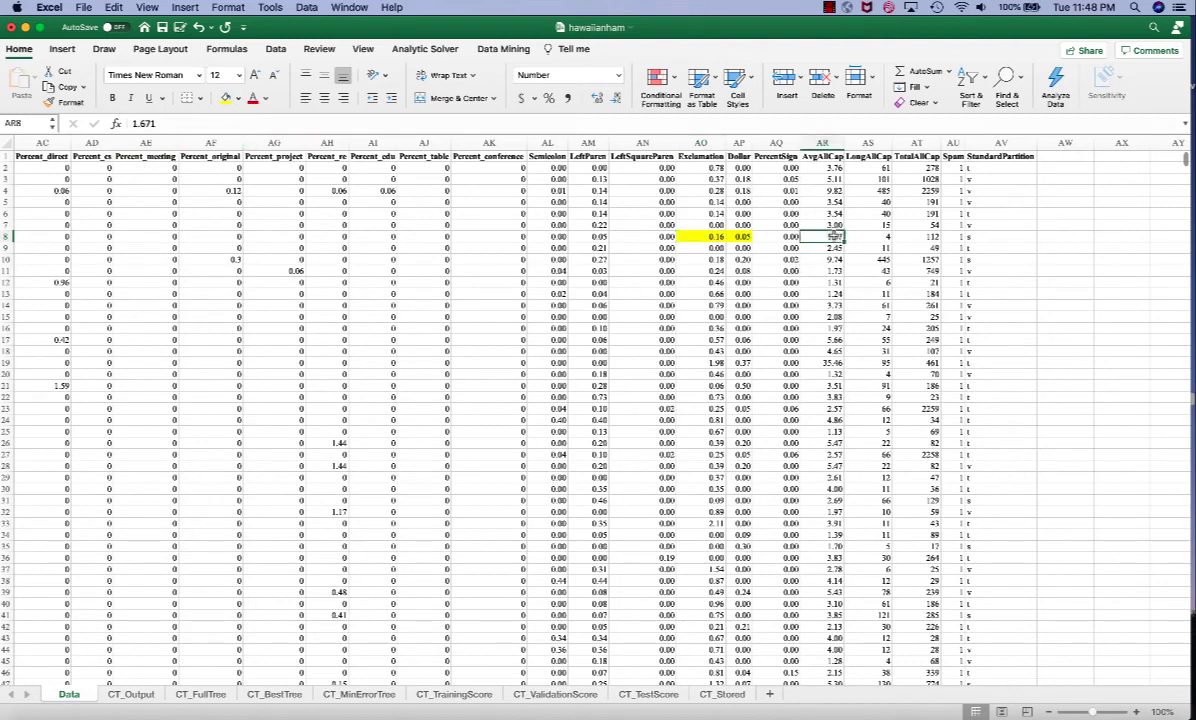
{"action": "left_click", "coordinate": [225, 98]}
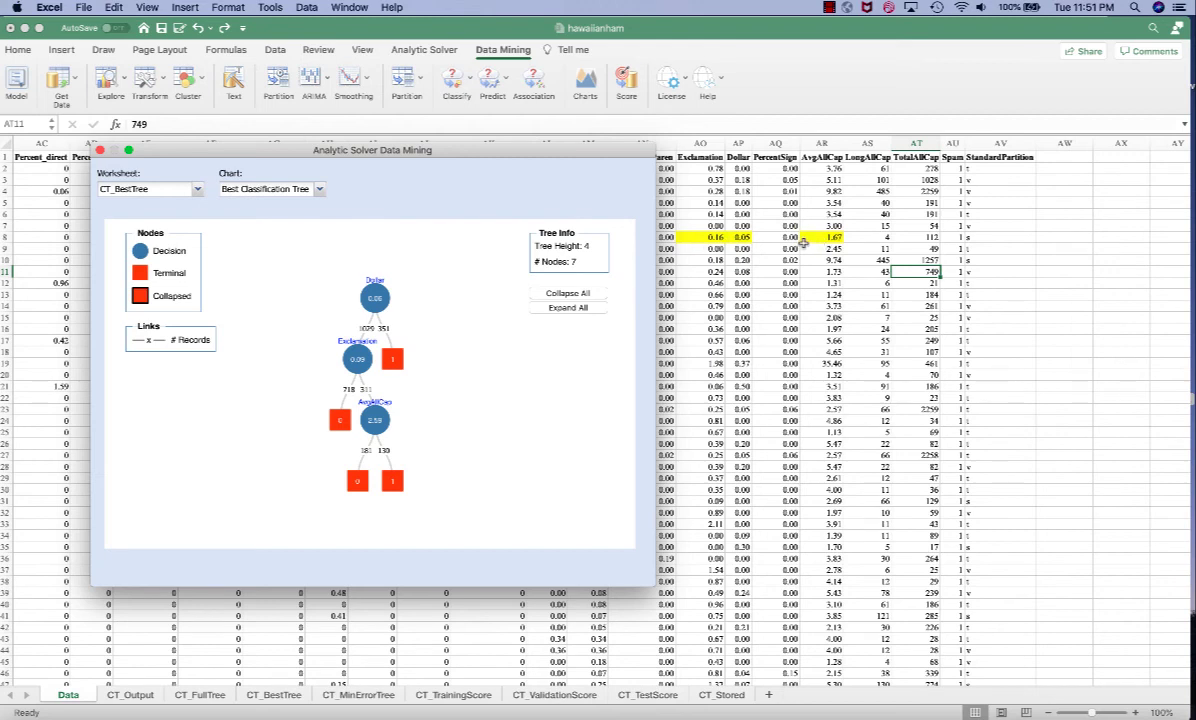
- Follow row 8 through the Dollar and Exclamation splits to the leaf predicting response 0
{"action": "mouse_move", "coordinate": [372, 292]}
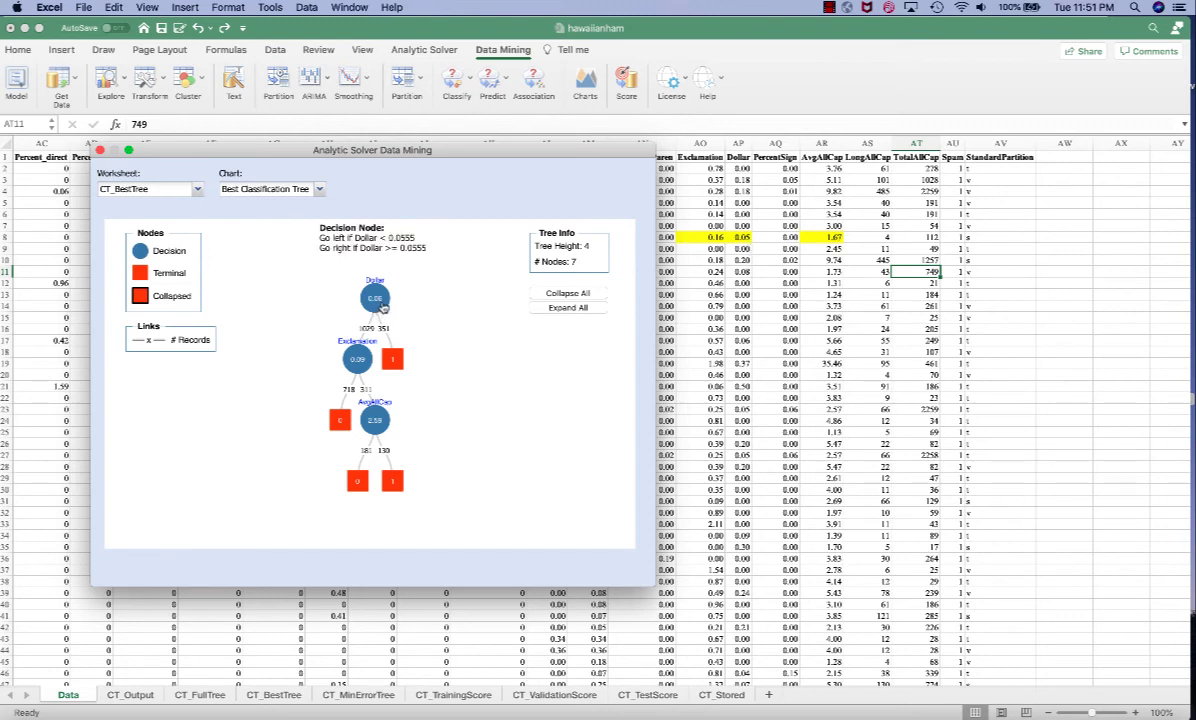
{"action": "mouse_move", "coordinate": [357, 355]}
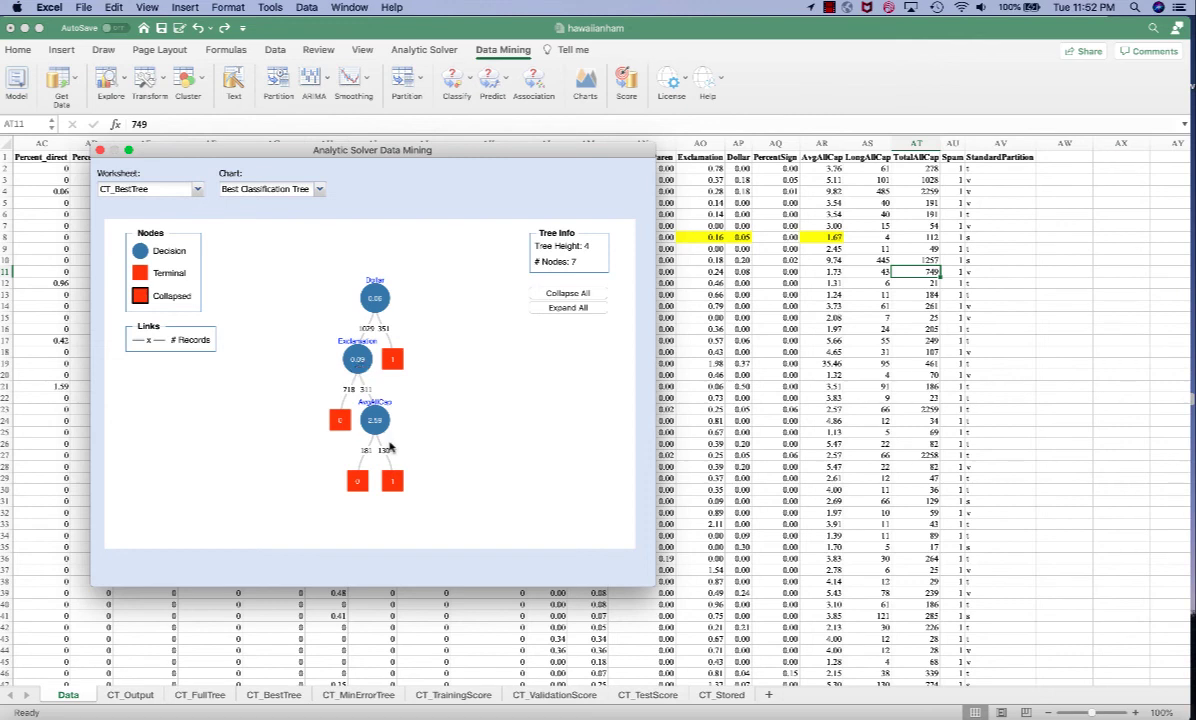
{"action": "mouse_move", "coordinate": [346, 428]}
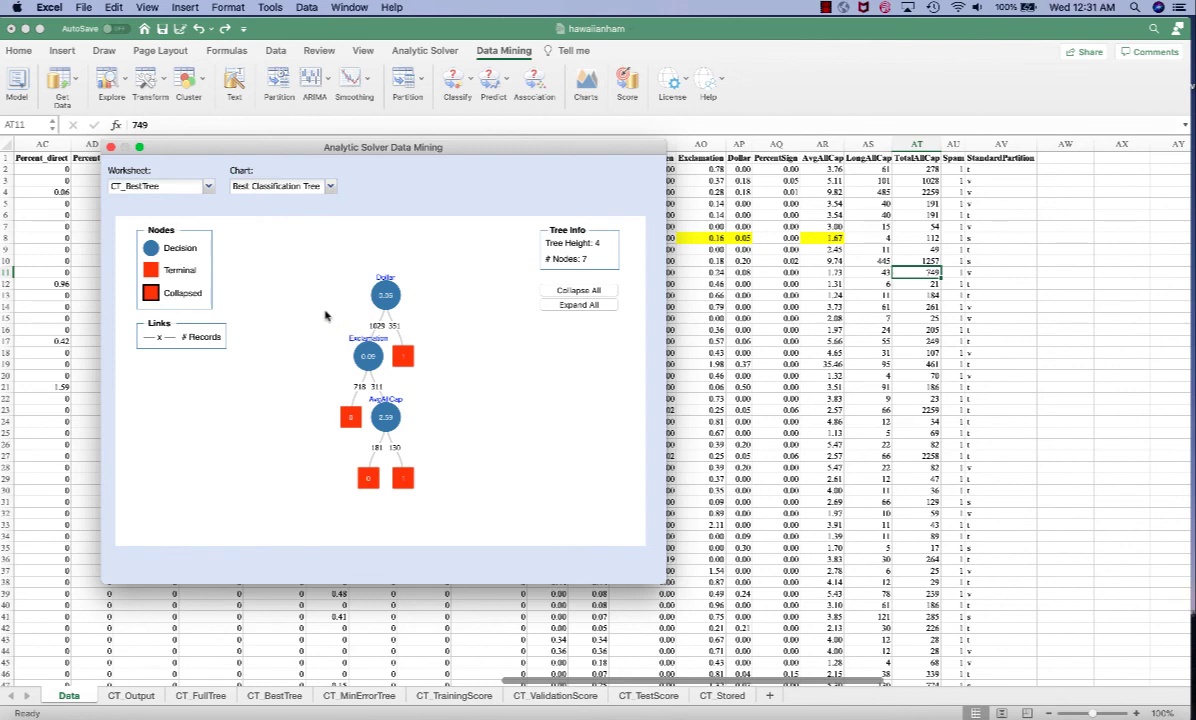
{"action": "left_click", "coordinate": [347, 418]}
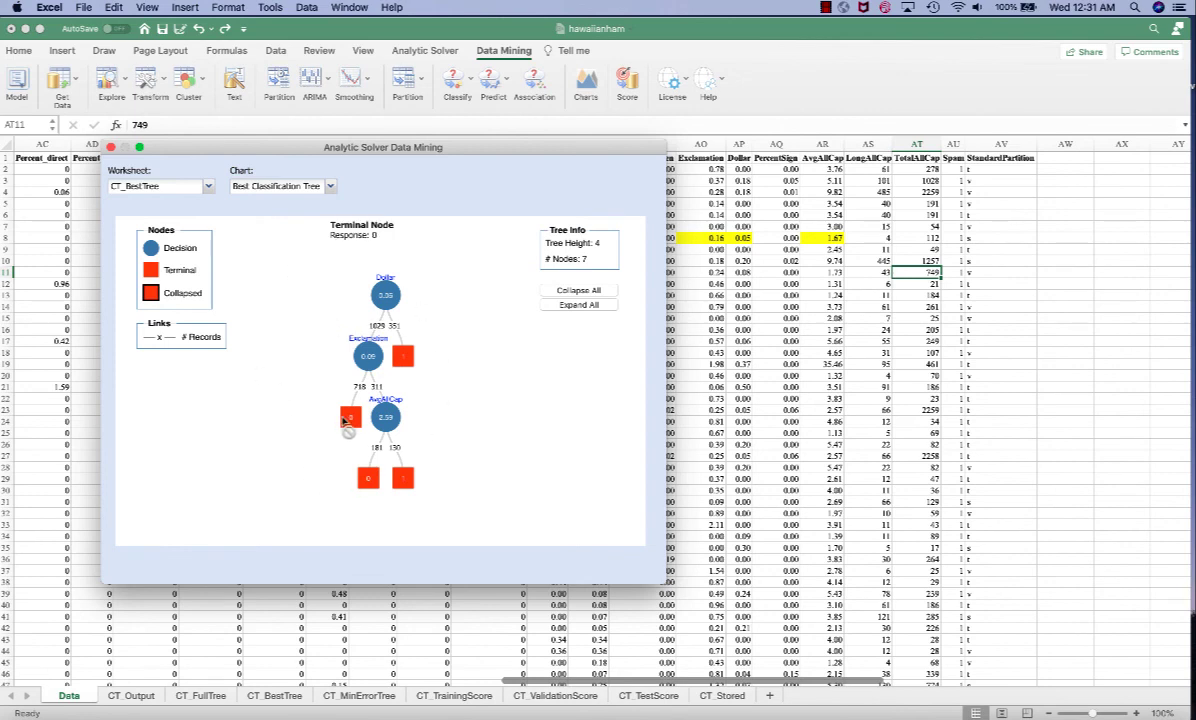